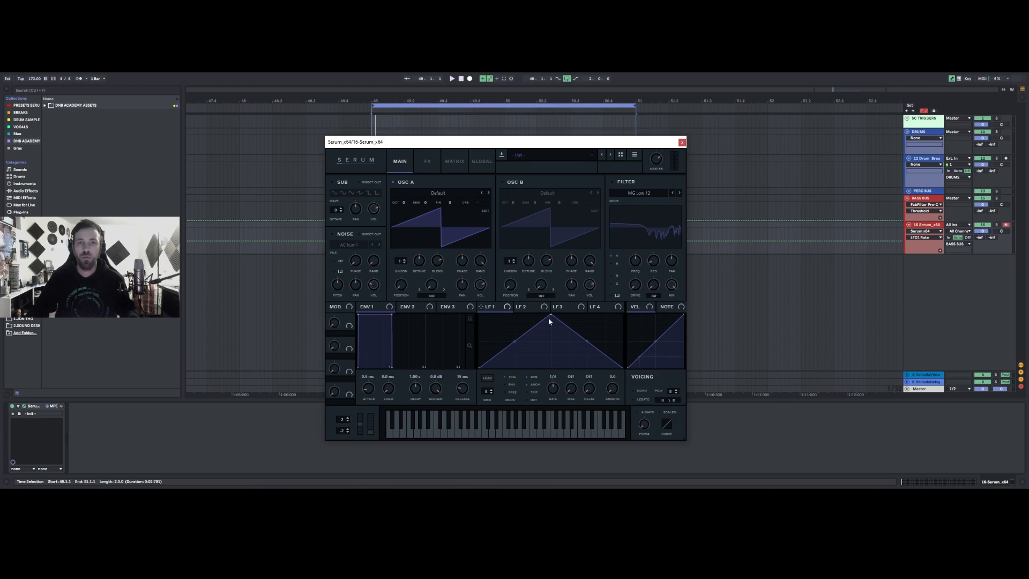
Step: Remove LFO 1's triangle peak to leave a flat shape, and assign LFO 1 to oscillator A's coarse pitch
{"action": "double_click", "coordinate": [553, 319]}
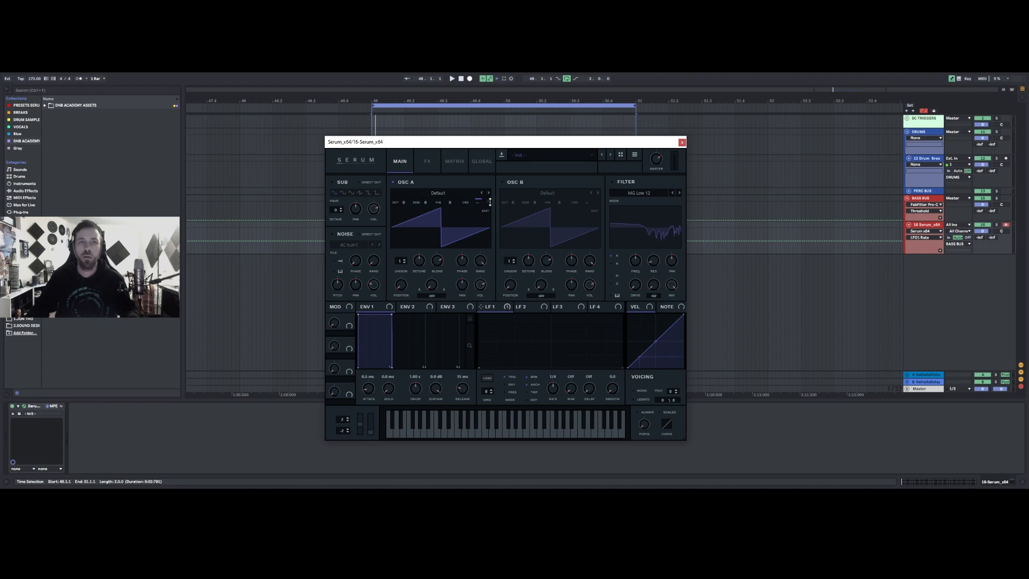
{"action": "mouse_move", "coordinate": [489, 200]}
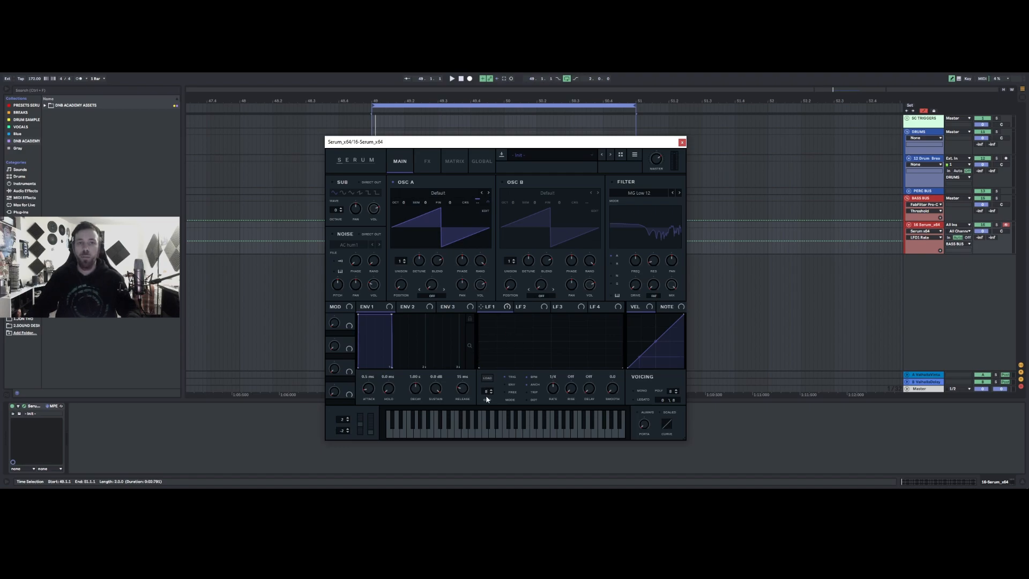
{"action": "right_click", "coordinate": [505, 333]}
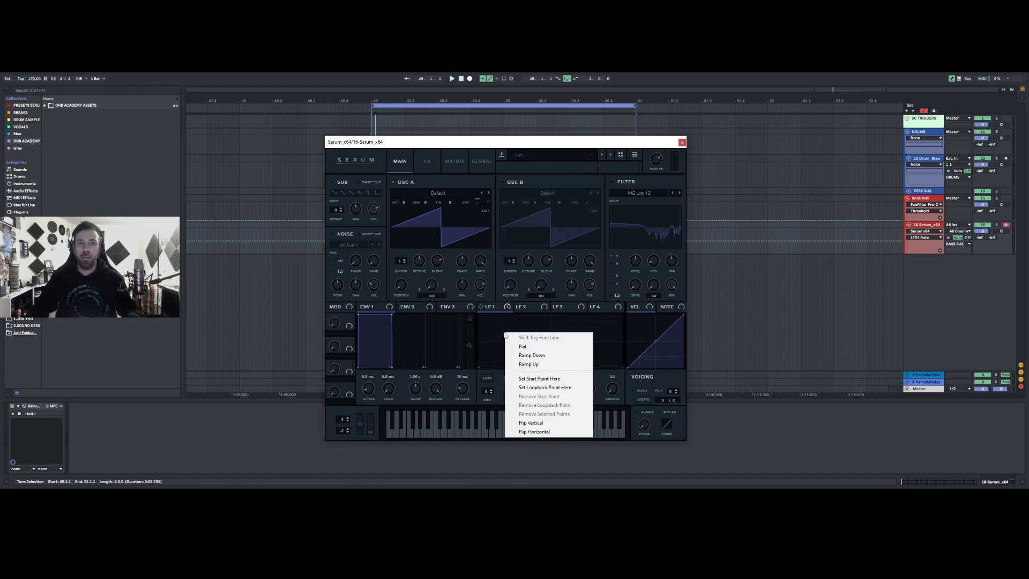
{"action": "left_click", "coordinate": [523, 346]}
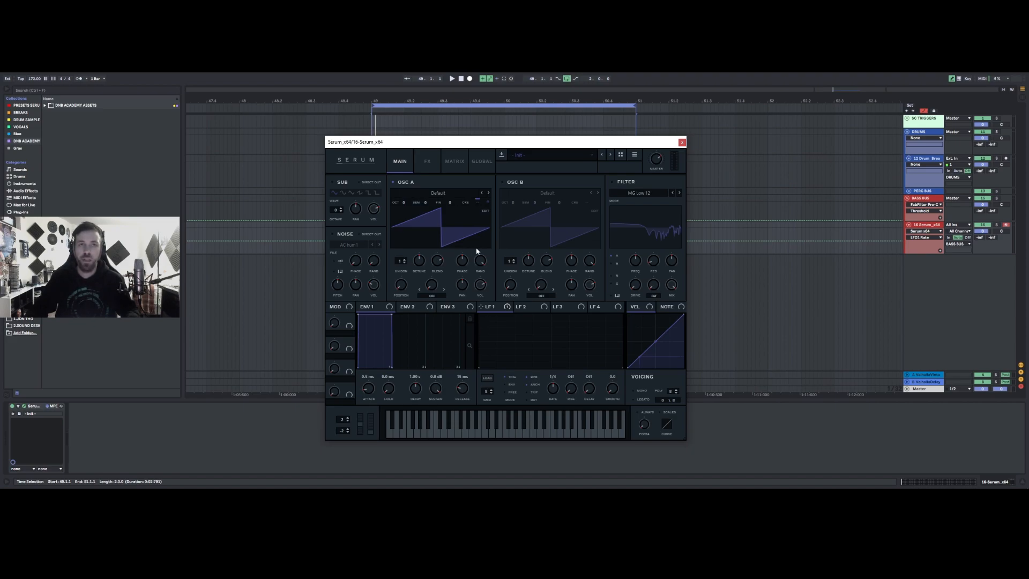
Step: Draw a stepped shape in LFO 1 with four lowered notches between full-height plateaus
{"action": "left_click_drag", "start_coordinate": [482, 318], "coordinate": [483, 315]}
{"action": "left_click", "coordinate": [499, 328]}
{"action": "left_click_drag", "start_coordinate": [524, 322], "coordinate": [524, 304]}
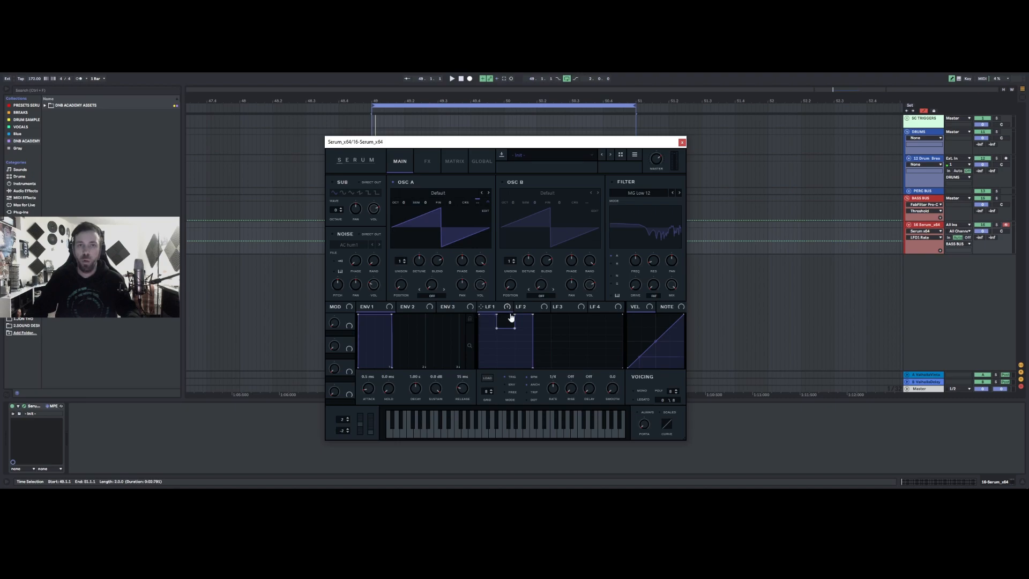
{"action": "left_click_drag", "start_coordinate": [557, 319], "coordinate": [558, 314]}
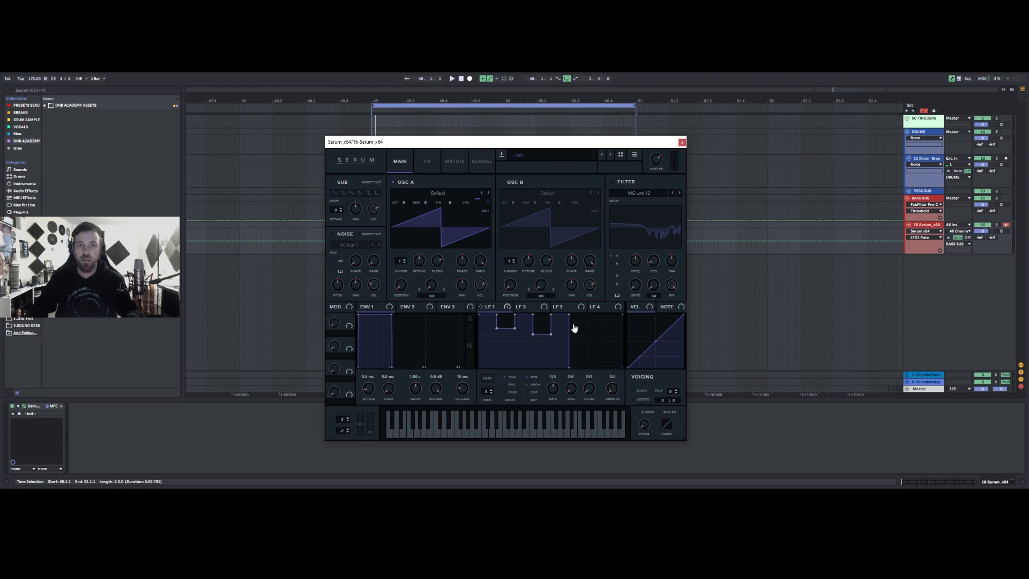
{"action": "left_click_drag", "start_coordinate": [593, 319], "coordinate": [593, 310]}
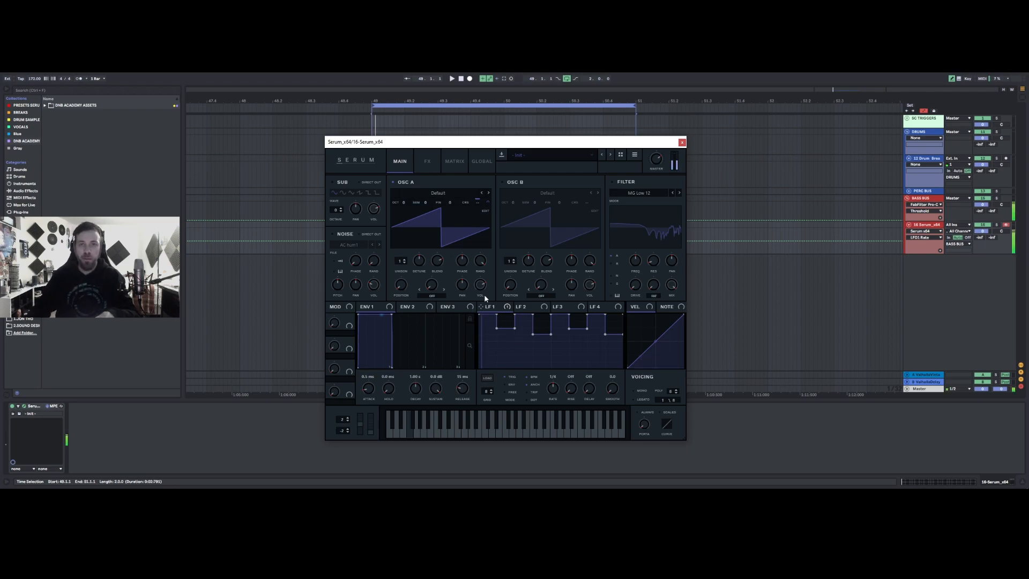
Step: Slow LFO 1 to a bar rate with a deeper first notch, and adjust its coarse-pitch modulation depth on oscillator A
{"action": "left_click_drag", "start_coordinate": [552, 388], "coordinate": [551, 398]}
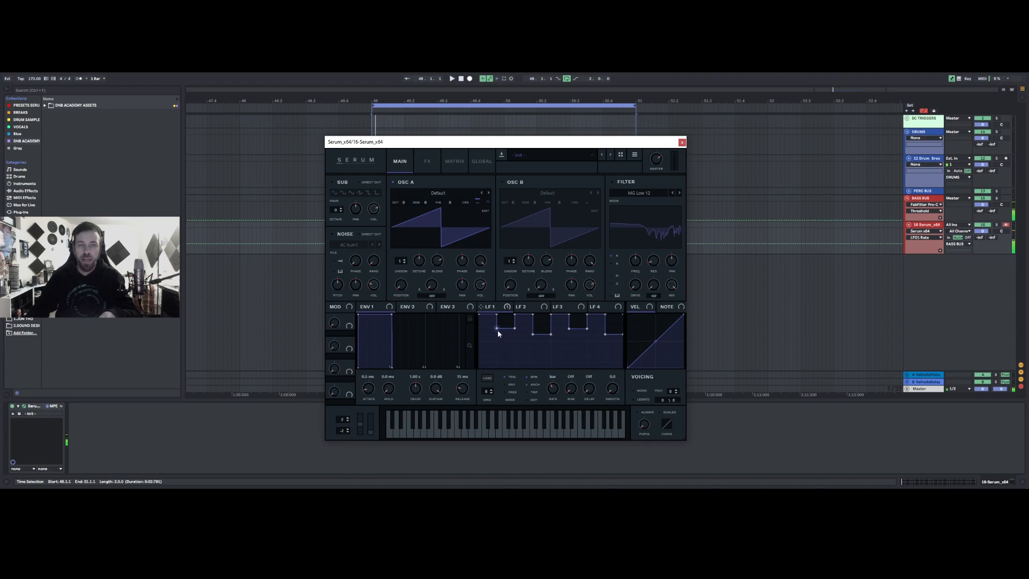
{"action": "left_click_drag", "start_coordinate": [498, 331], "coordinate": [515, 339]}
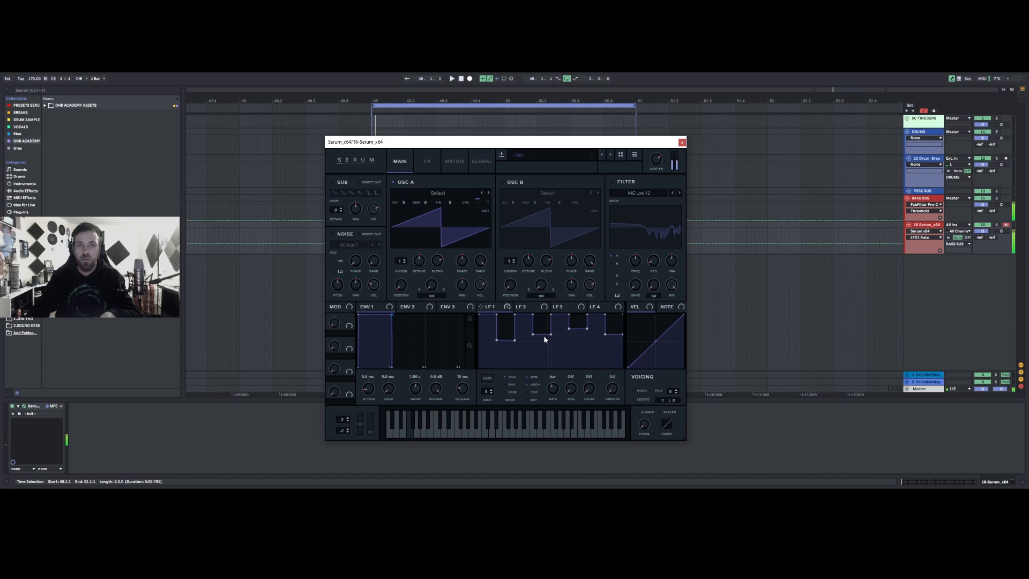
{"action": "left_click_drag", "start_coordinate": [486, 201], "coordinate": [485, 186]}
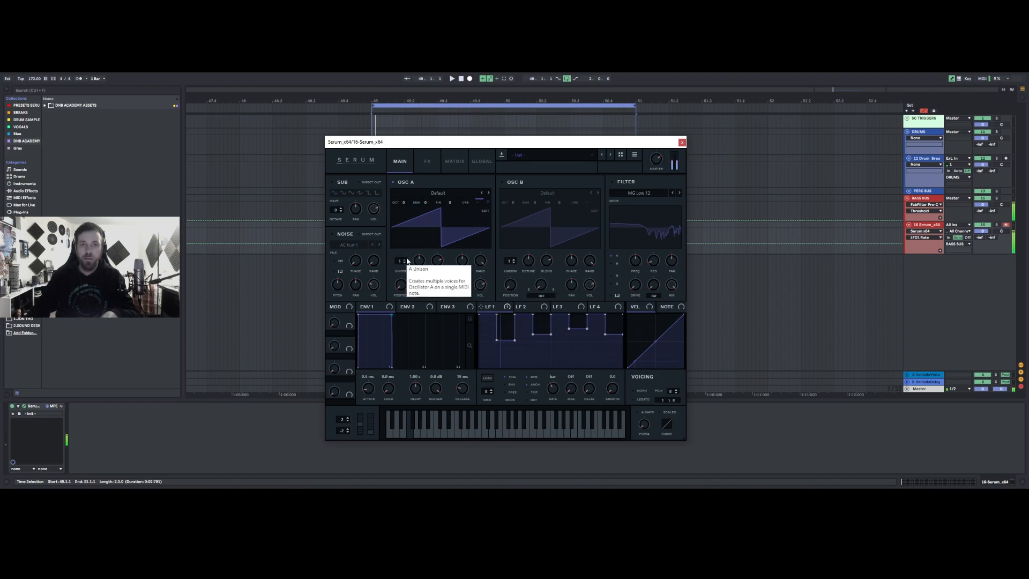
Step: Drop oscillator A to octave -1 and set LFO 1's rate to bar
{"action": "left_click", "coordinate": [527, 400]}
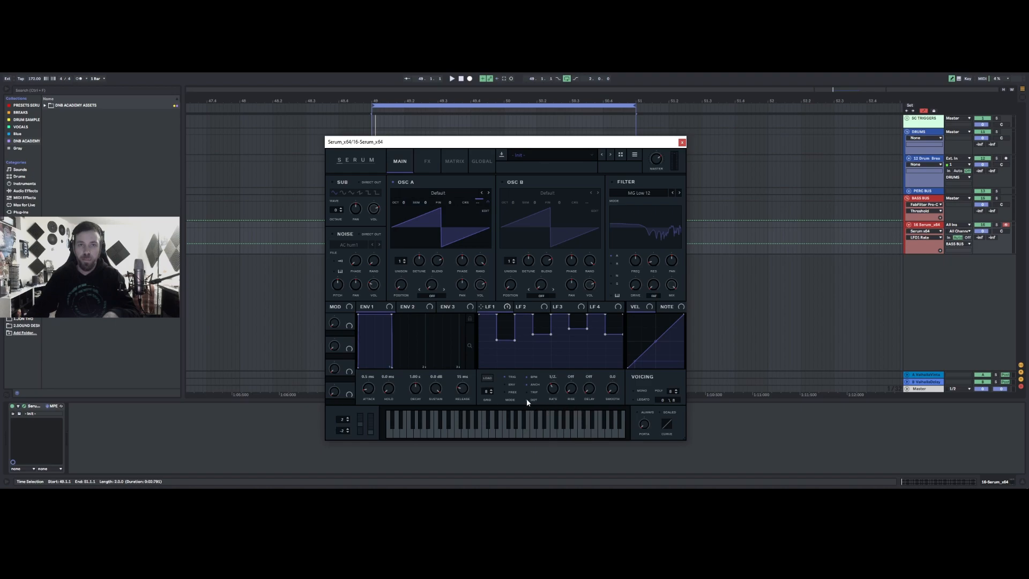
{"action": "left_click_drag", "start_coordinate": [551, 393], "coordinate": [550, 399]}
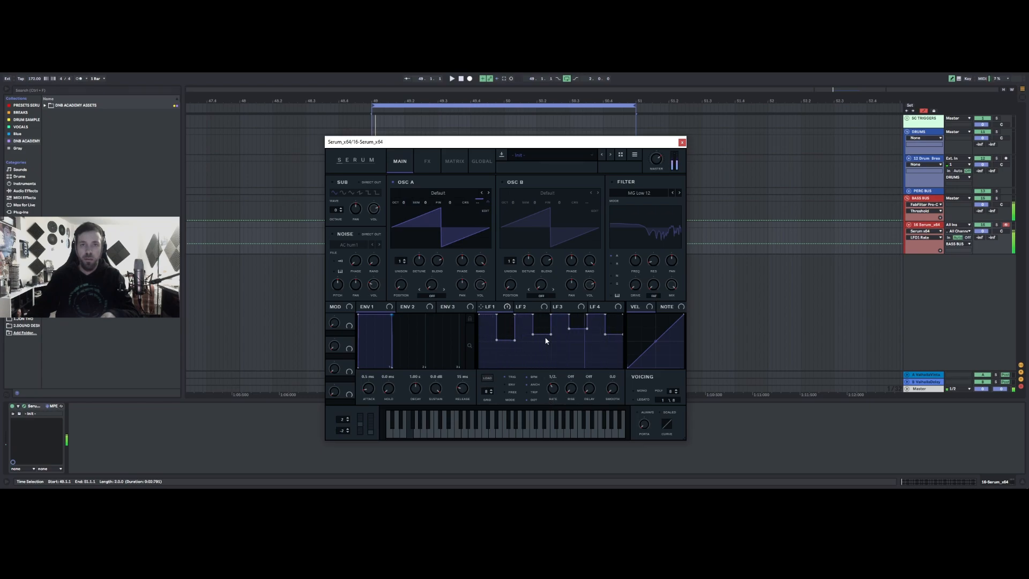
{"action": "left_click_drag", "start_coordinate": [404, 202], "coordinate": [404, 212]}
{"action": "left_click_drag", "start_coordinate": [555, 389], "coordinate": [553, 395]}
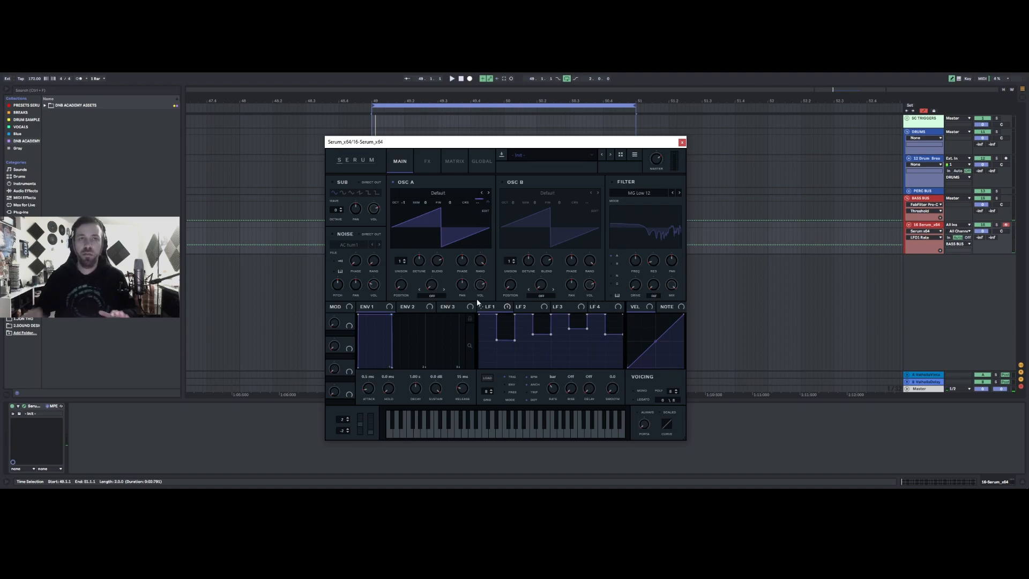
Step: Set the filter to MG Low 24 with LFO 1 modulating its cutoff, and lower the filter mix
{"action": "left_click", "coordinate": [629, 193]}
{"action": "mouse_move", "coordinate": [635, 202]}
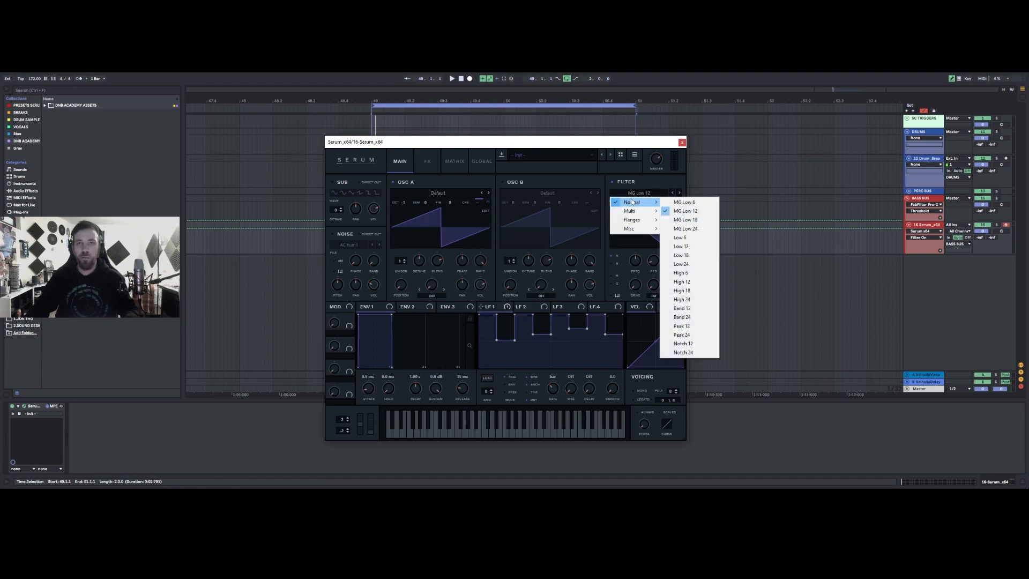
{"action": "left_click", "coordinate": [688, 228]}
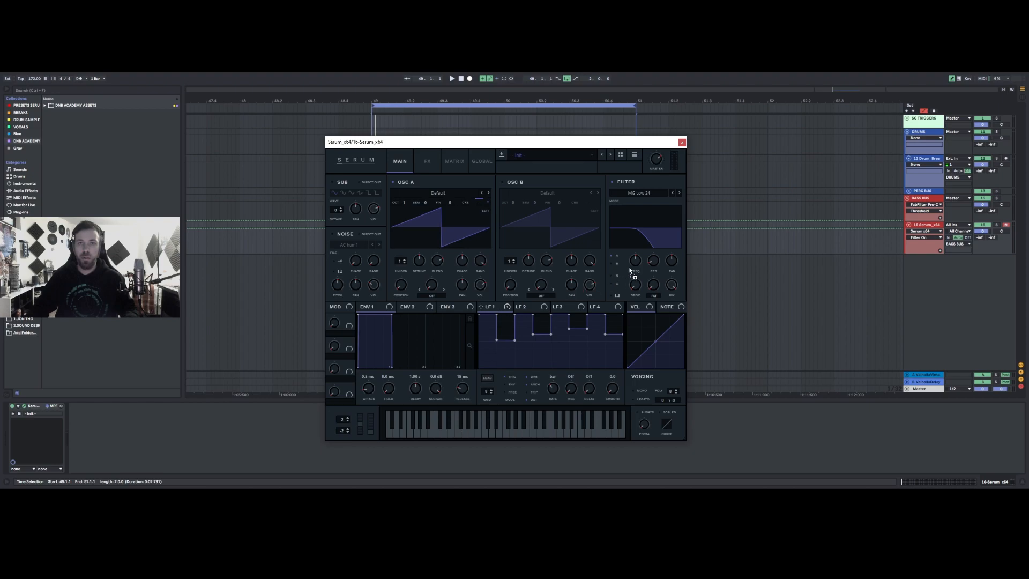
{"action": "left_click_drag", "start_coordinate": [632, 259], "coordinate": [627, 228]}
{"action": "left_click_drag", "start_coordinate": [671, 284], "coordinate": [675, 321]}
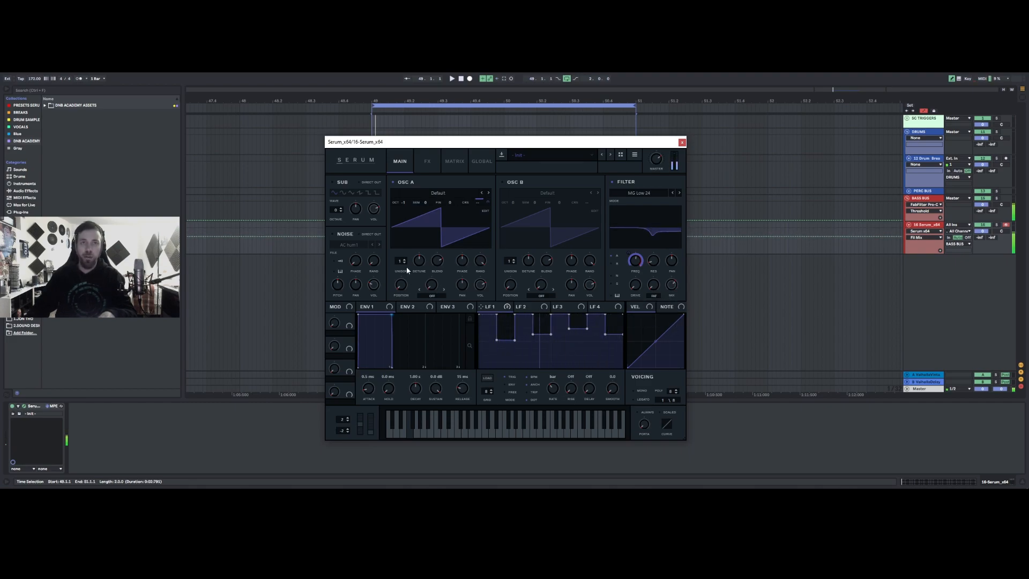
Step: Try three slightly detuned unison voices on oscillator A with less random phase, ending on a single voice
{"action": "left_click", "coordinate": [405, 262]}
{"action": "left_click", "coordinate": [404, 261]}
{"action": "left_click_drag", "start_coordinate": [413, 259], "coordinate": [416, 290]}
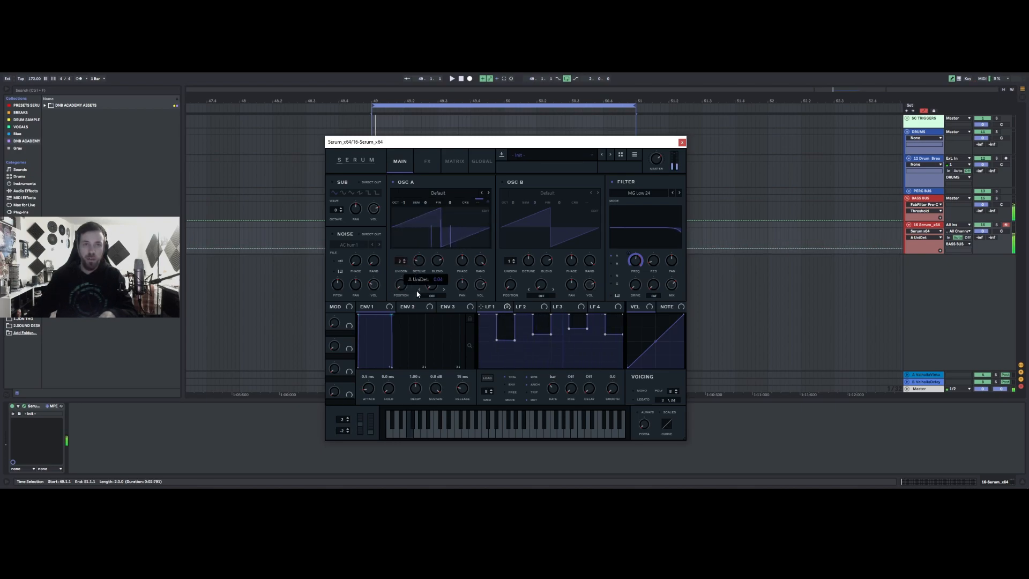
{"action": "left_click_drag", "start_coordinate": [474, 266], "coordinate": [473, 368]}
{"action": "left_click", "coordinate": [418, 267]}
{"action": "left_click", "coordinate": [405, 264]}
{"action": "left_click", "coordinate": [405, 263]}
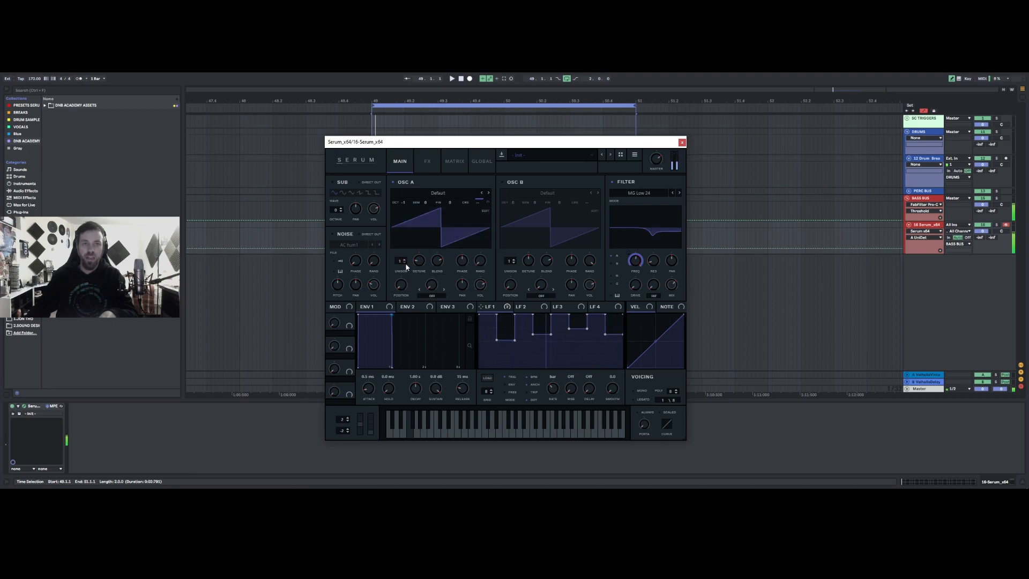
Step: Enable oscillator B through the filter with the Digital wavetable VintageSynth at octave -1
{"action": "left_click", "coordinate": [503, 182]}
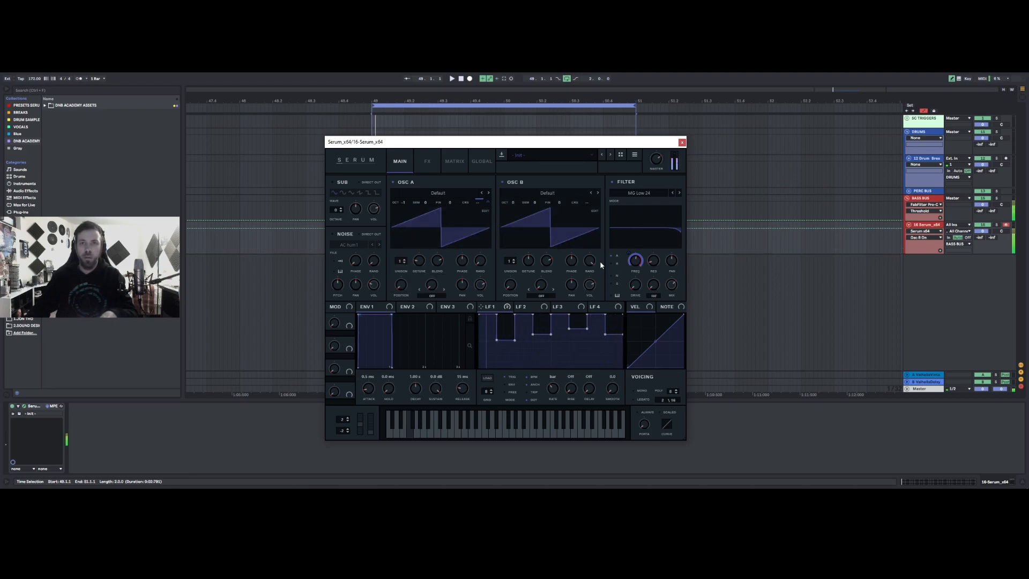
{"action": "left_click", "coordinate": [538, 196]}
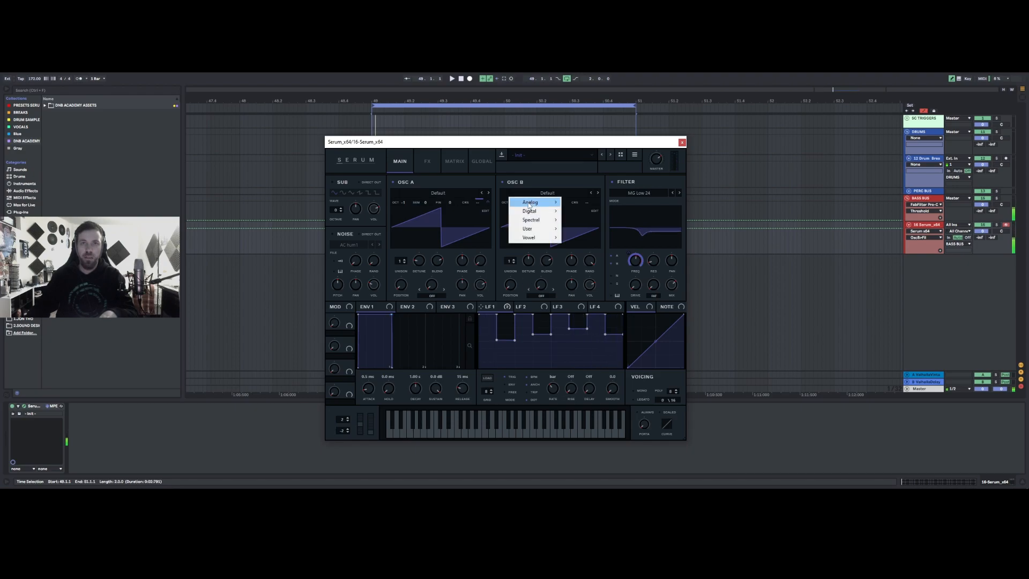
{"action": "mouse_move", "coordinate": [538, 202]}
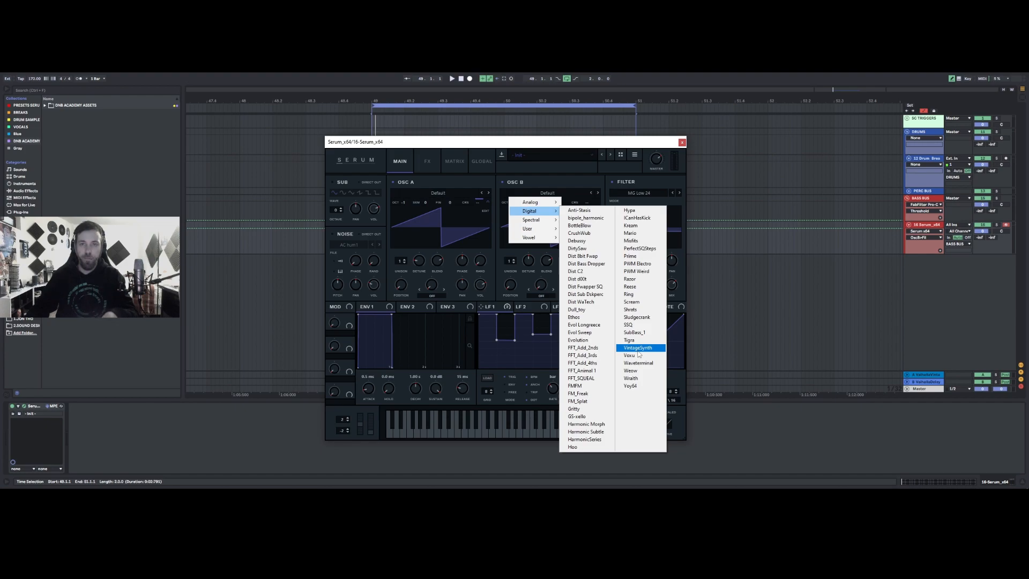
{"action": "left_click", "coordinate": [637, 348]}
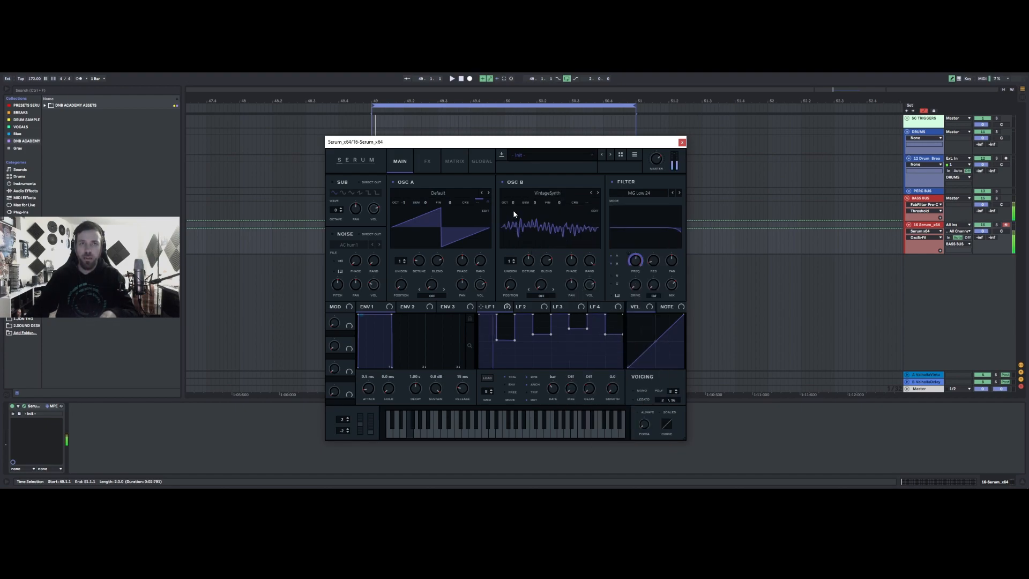
{"action": "left_click_drag", "start_coordinate": [511, 201], "coordinate": [511, 208]}
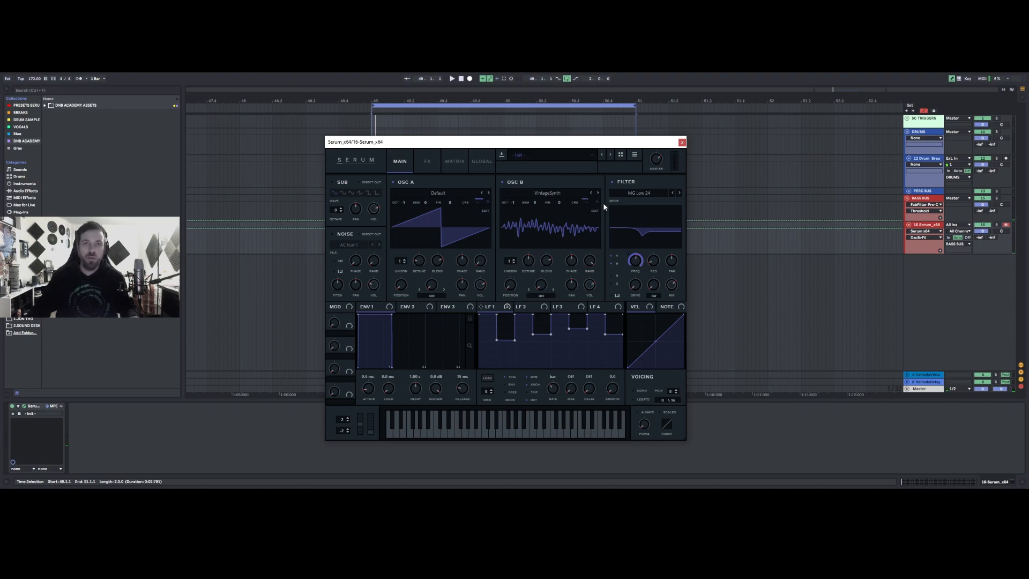
Step: Apply LFO 1 modulation to oscillator B's coarse pitch, matching the amount used on oscillator A
{"action": "left_click_drag", "start_coordinate": [596, 202], "coordinate": [596, 197]}
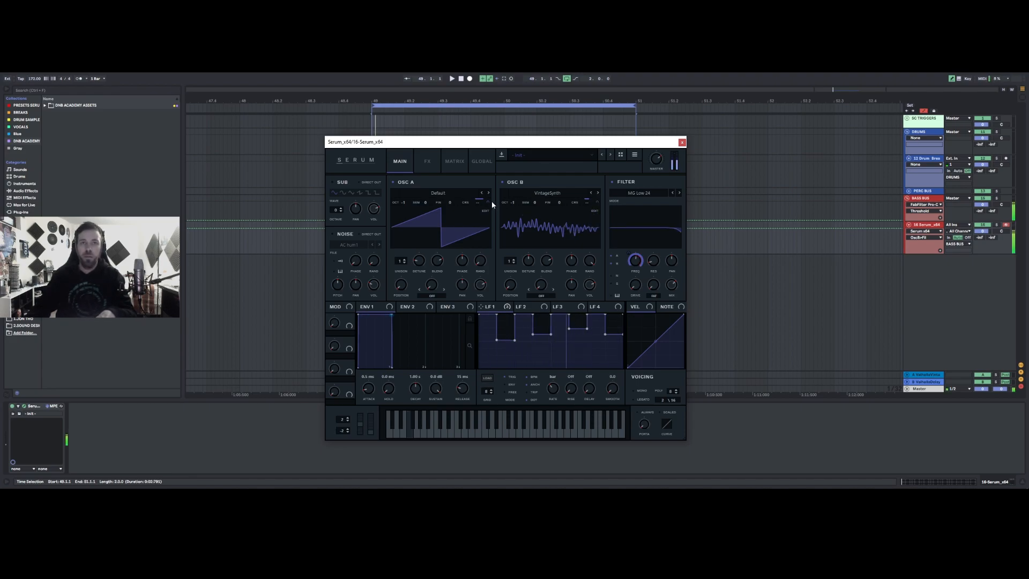
{"action": "mouse_move", "coordinate": [490, 200]}
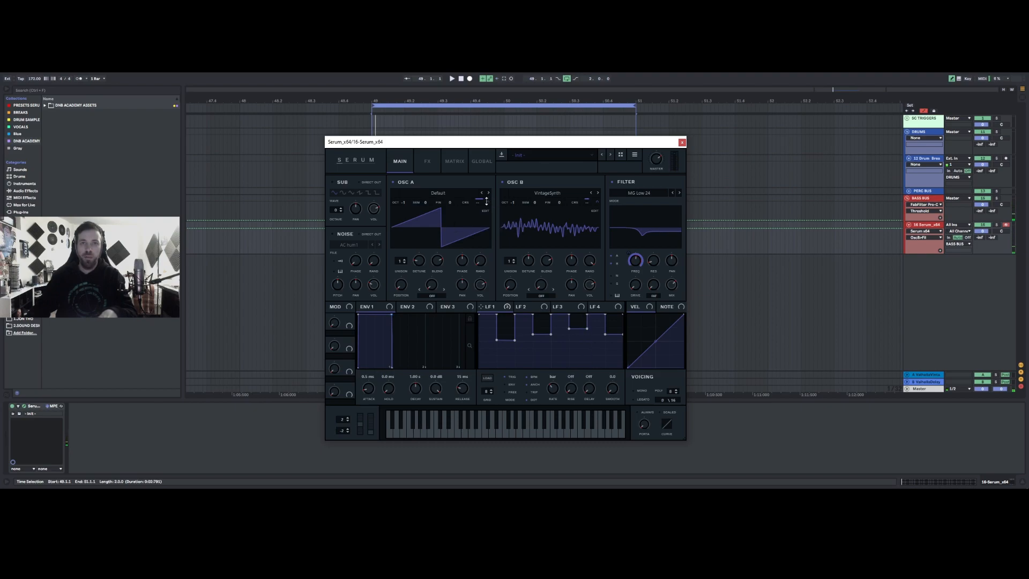
{"action": "left_click_drag", "start_coordinate": [489, 201], "coordinate": [488, 201]}
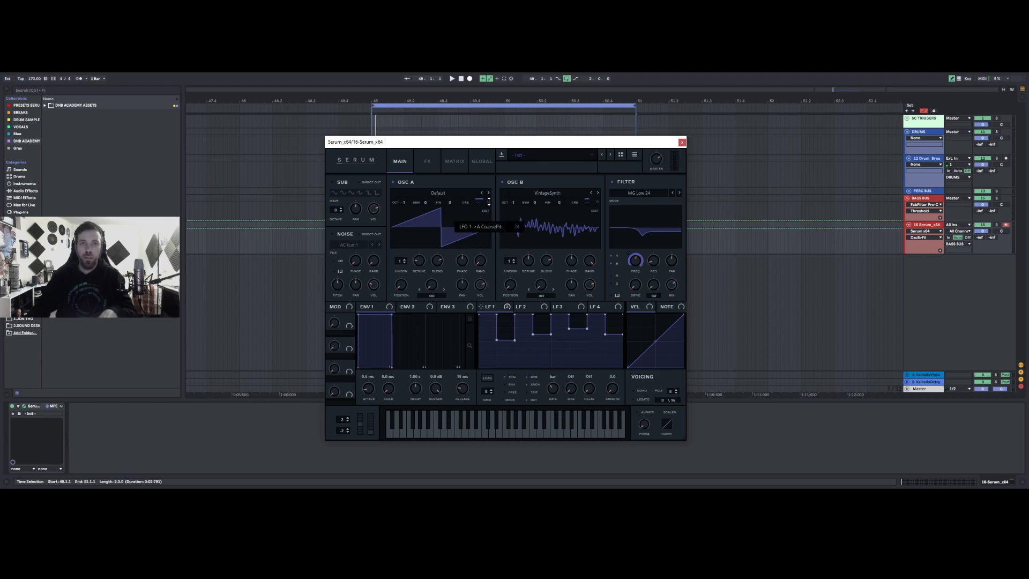
{"action": "mouse_move", "coordinate": [595, 194]}
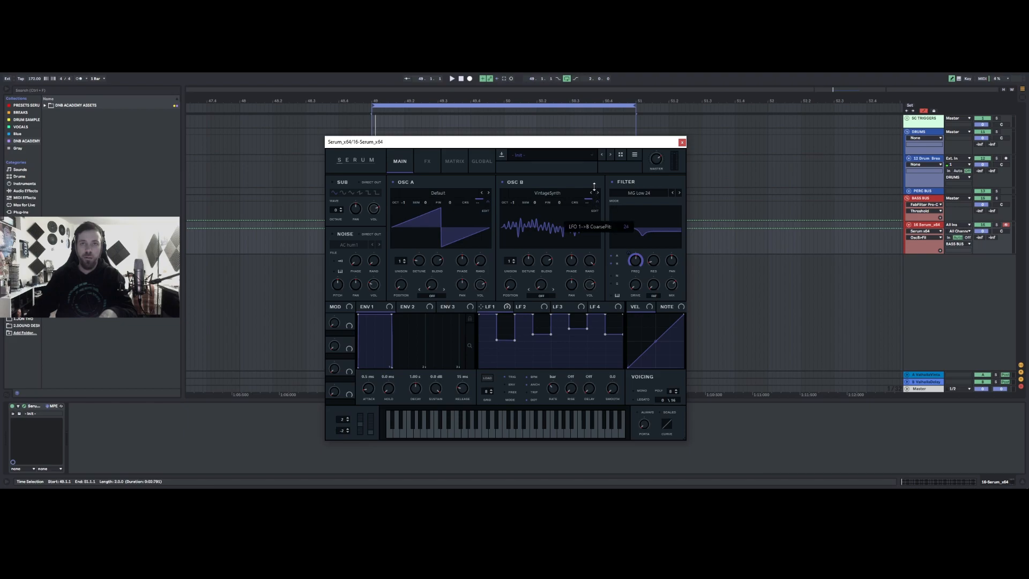
Step: Adjust the filter cutoff and give oscillator B three detuned unison voices
{"action": "left_click", "coordinate": [633, 257]}
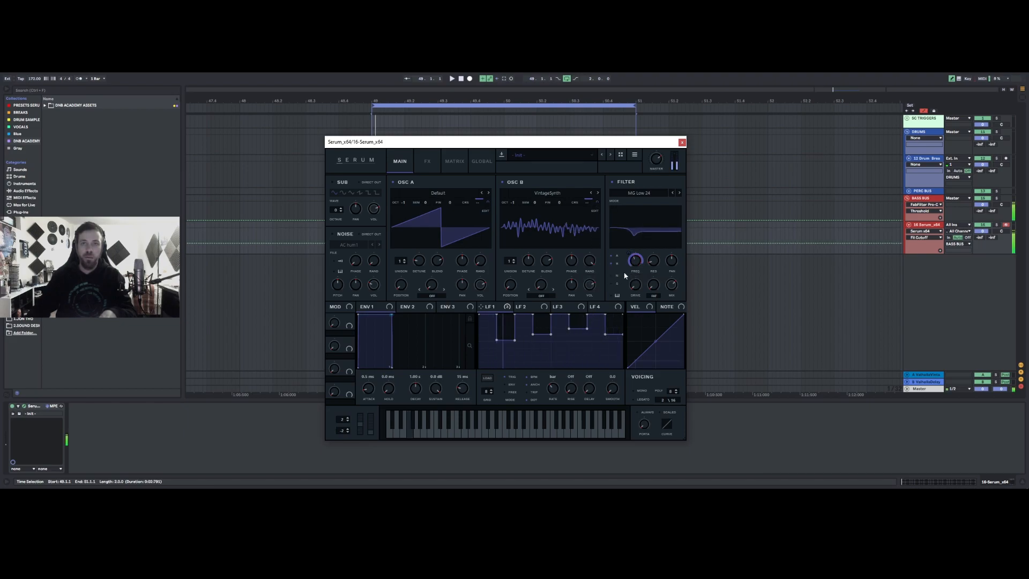
{"action": "left_click_drag", "start_coordinate": [511, 261], "coordinate": [526, 270]}
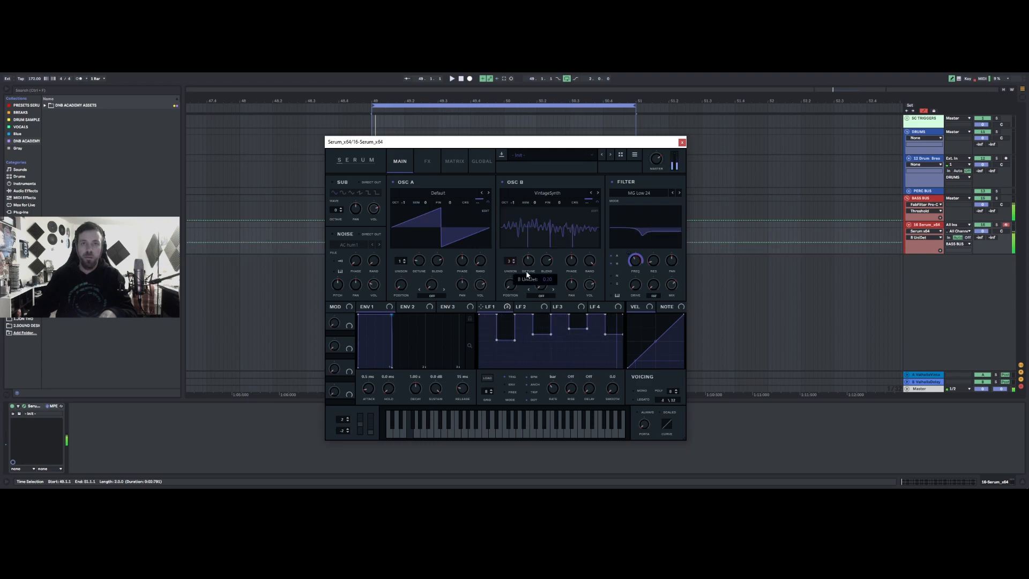
{"action": "right_click", "coordinate": [540, 358]}
{"action": "left_click", "coordinate": [570, 382]}
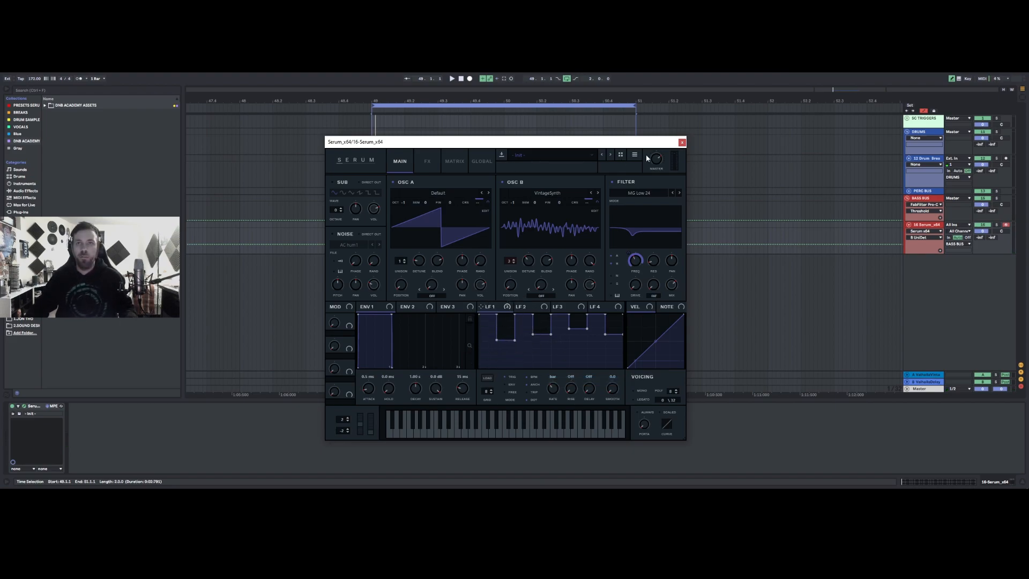
Step: Close the synth window and create an empty two-bar MIDI clip on the Serum track beneath the drum break
{"action": "left_click", "coordinate": [682, 143]}
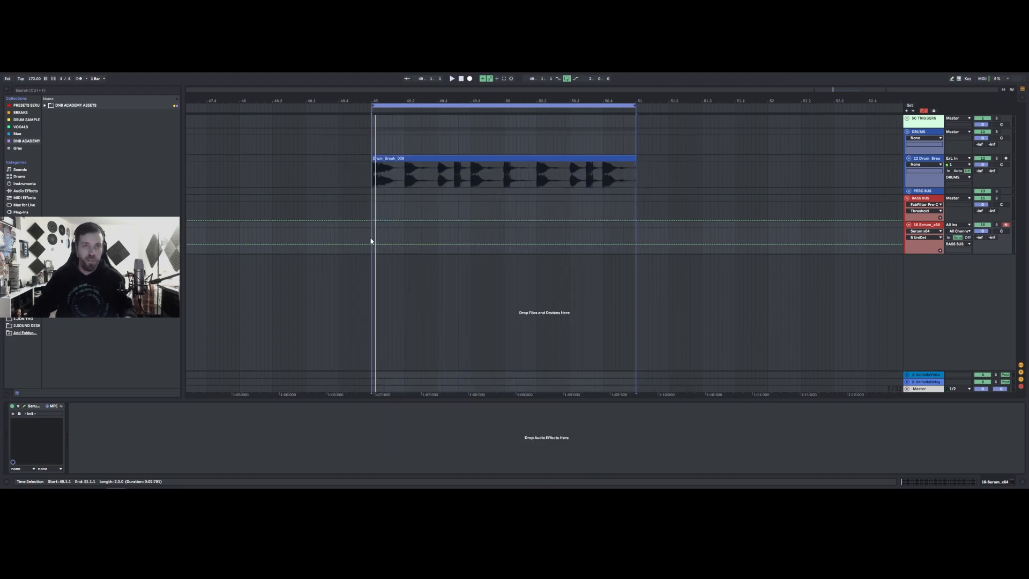
{"action": "left_click_drag", "start_coordinate": [371, 231], "coordinate": [599, 228]}
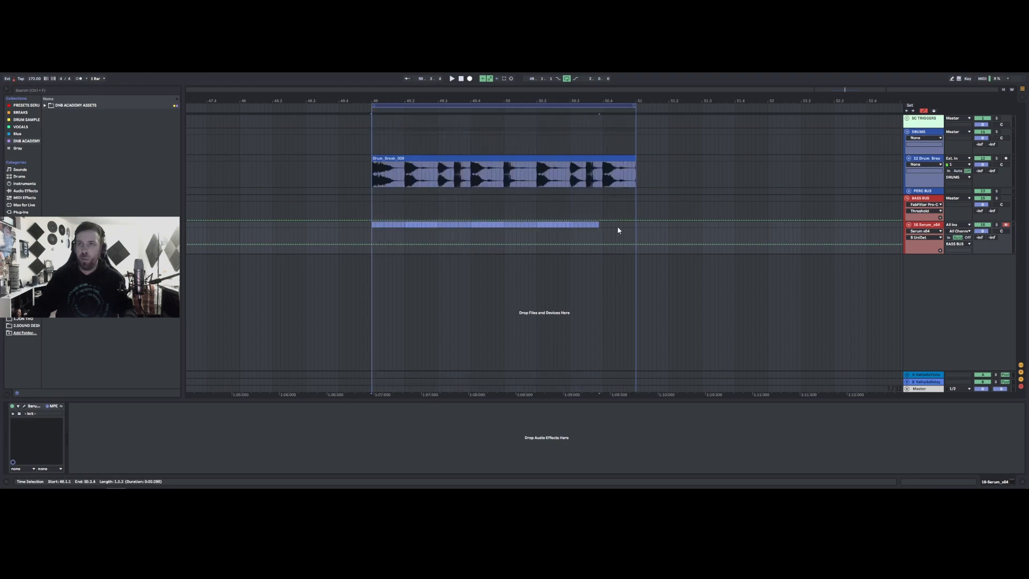
{"action": "key", "text": "ctrl+shift+m"}
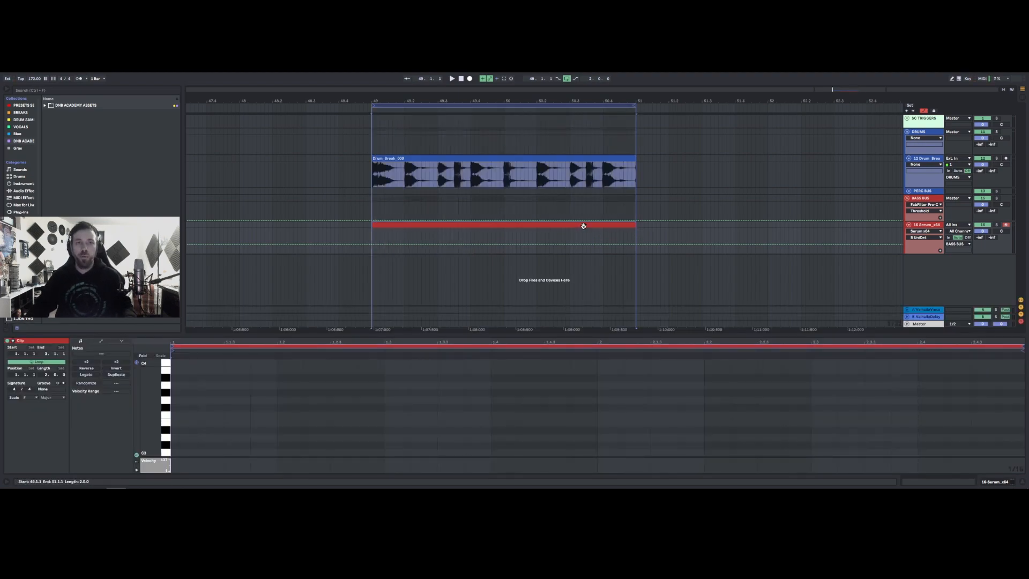
Step: Draw one F3 note across the full length of the clip and transpose it down two octaves to F1
{"action": "double_click", "coordinate": [192, 418]}
{"action": "left_click_drag", "start_coordinate": [276, 414], "coordinate": [1022, 415]}
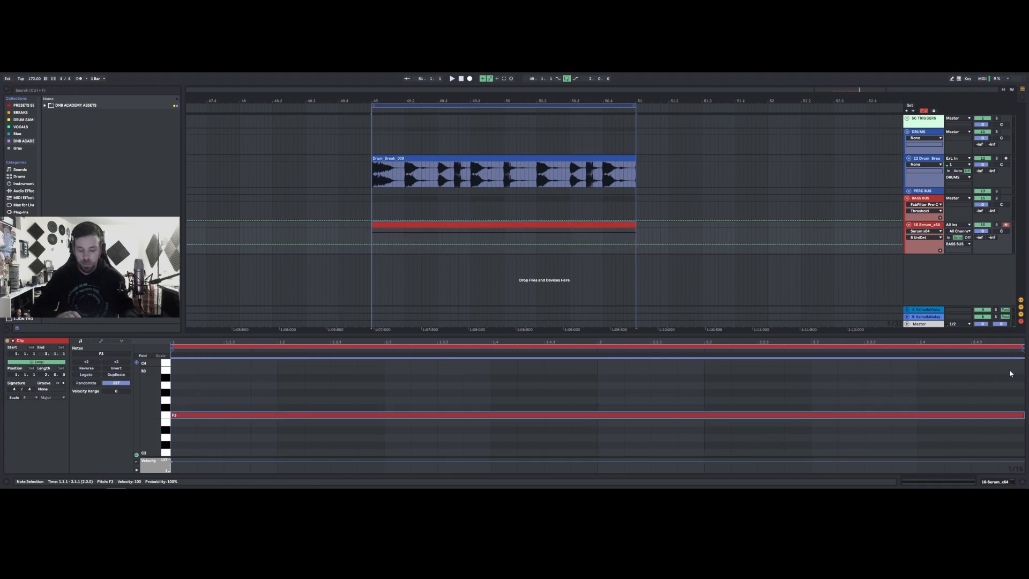
{"action": "key", "text": "shift+Down"}
{"action": "key", "text": "space"}
{"action": "key", "text": "space"}
{"action": "left_click_drag", "start_coordinate": [722, 388], "coordinate": [729, 463]}
{"action": "key", "text": "shift+Down"}
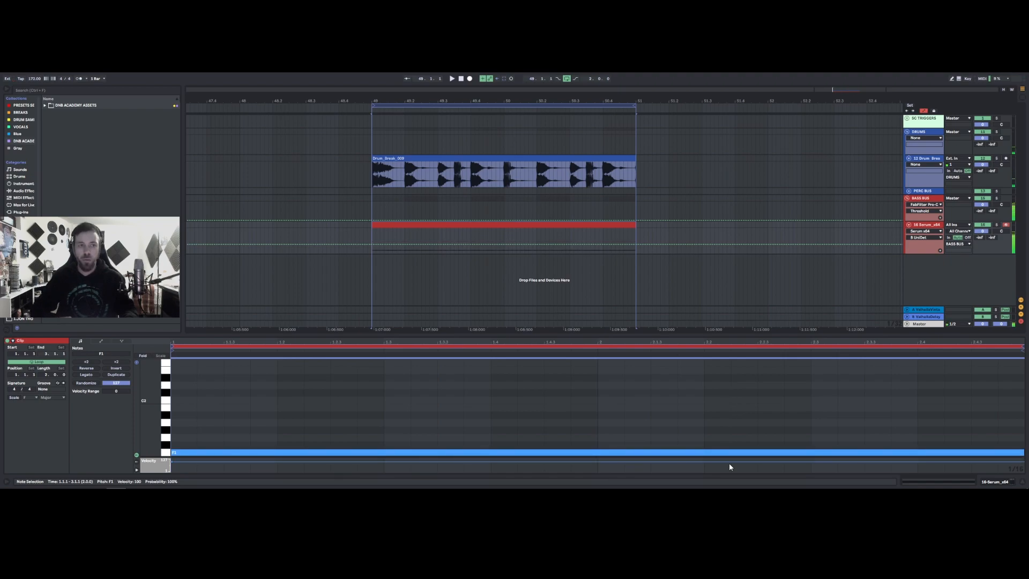
Step: Start playback, solo the Serum track and reopen its synth window
{"action": "key", "text": "space"}
{"action": "left_click", "coordinate": [728, 467]}
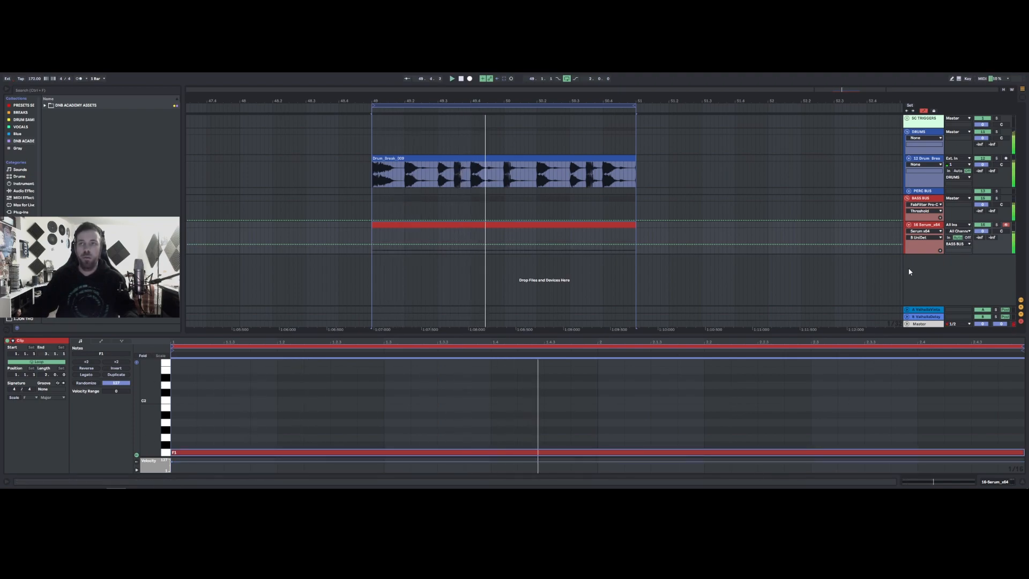
{"action": "left_click", "coordinate": [925, 227]}
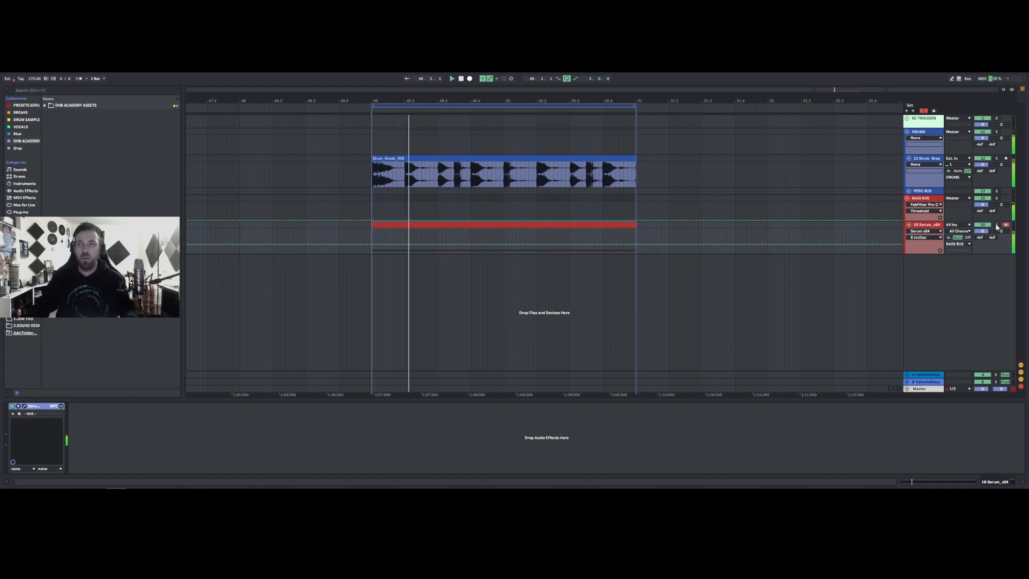
{"action": "left_click", "coordinate": [24, 405]}
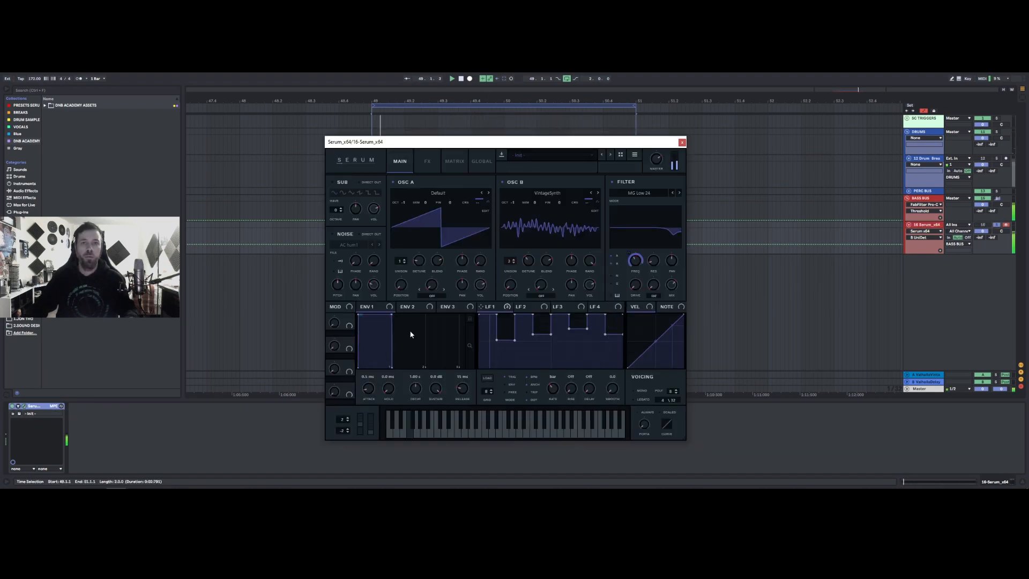
Step: Set LFO 1's quick-draw shape to Flat and redraw its first, second, third, fifth and seventh steps at varied heights
{"action": "right_click", "coordinate": [507, 348]}
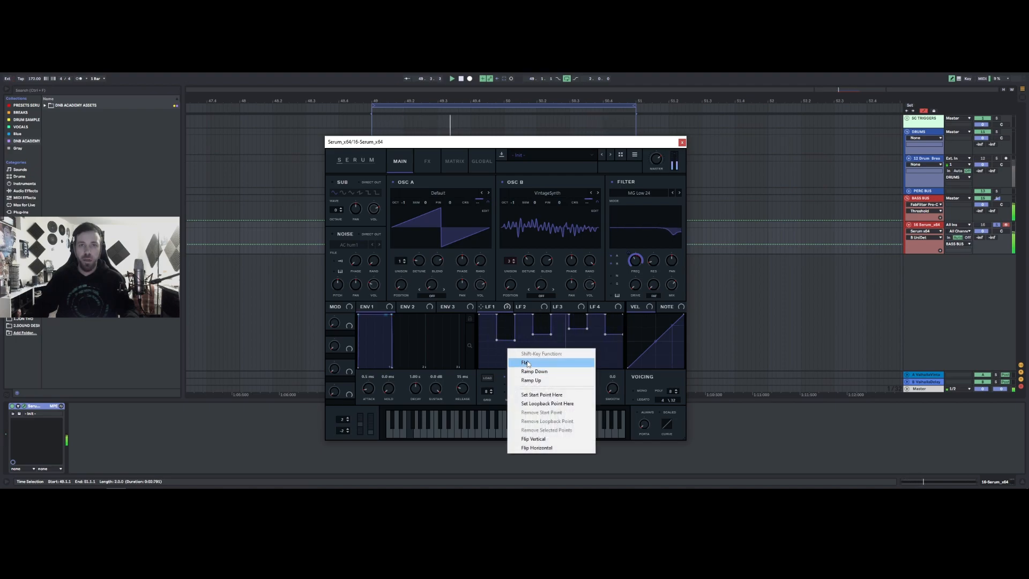
{"action": "left_click", "coordinate": [510, 360]}
{"action": "left_click", "coordinate": [502, 354], "text": "shift"}
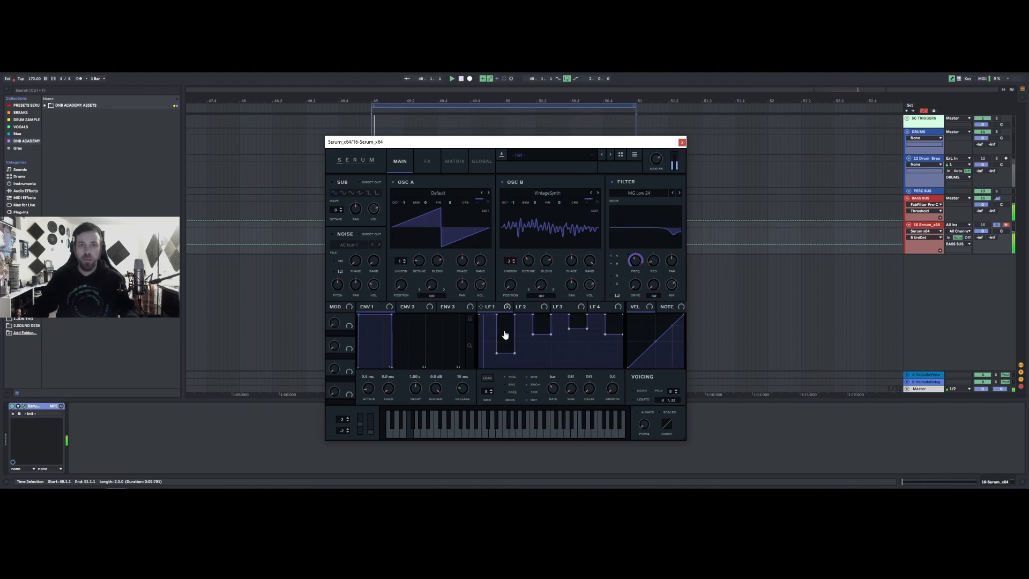
{"action": "left_click", "coordinate": [523, 323], "text": "shift"}
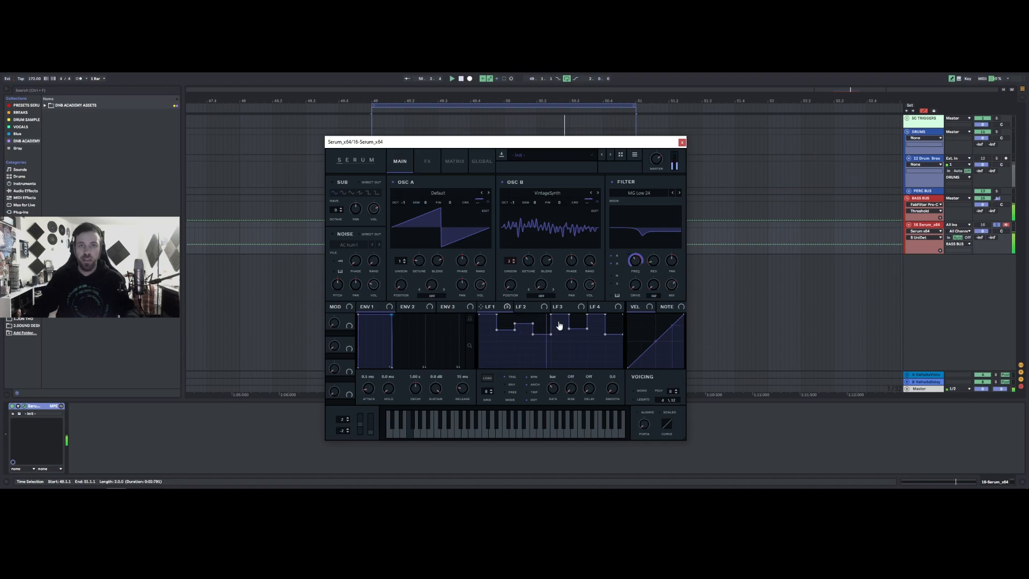
{"action": "left_click_drag", "start_coordinate": [559, 322], "coordinate": [557, 316]}
{"action": "left_click", "coordinate": [597, 319], "text": "shift"}
{"action": "left_click", "coordinate": [489, 324], "text": "shift"}
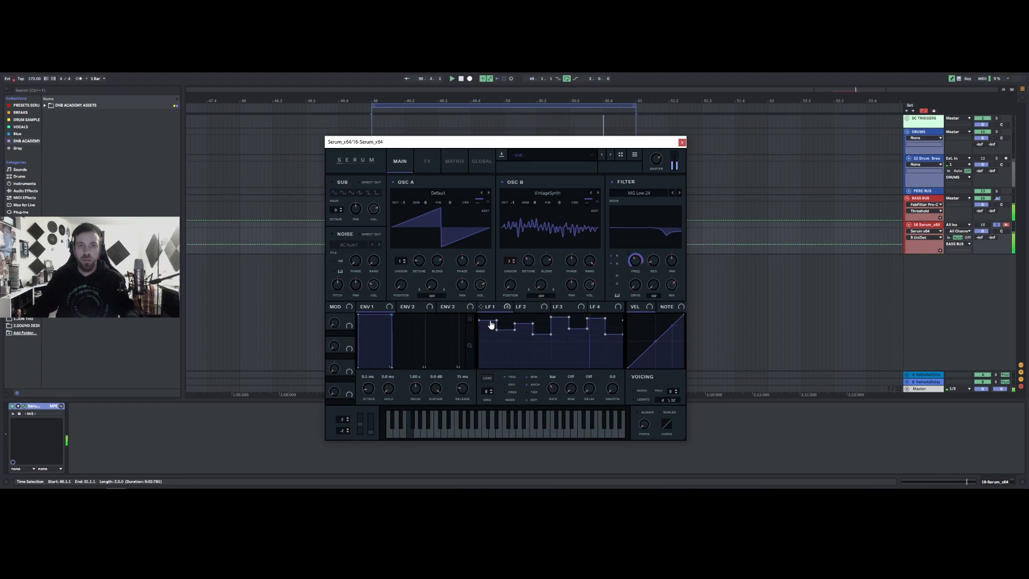
Step: Fine-tune the heights of LFO 1's first, second and seventh steps while the loop plays
{"action": "left_click_drag", "start_coordinate": [508, 334], "coordinate": [507, 339]}
{"action": "left_click_drag", "start_coordinate": [595, 332], "coordinate": [595, 334]}
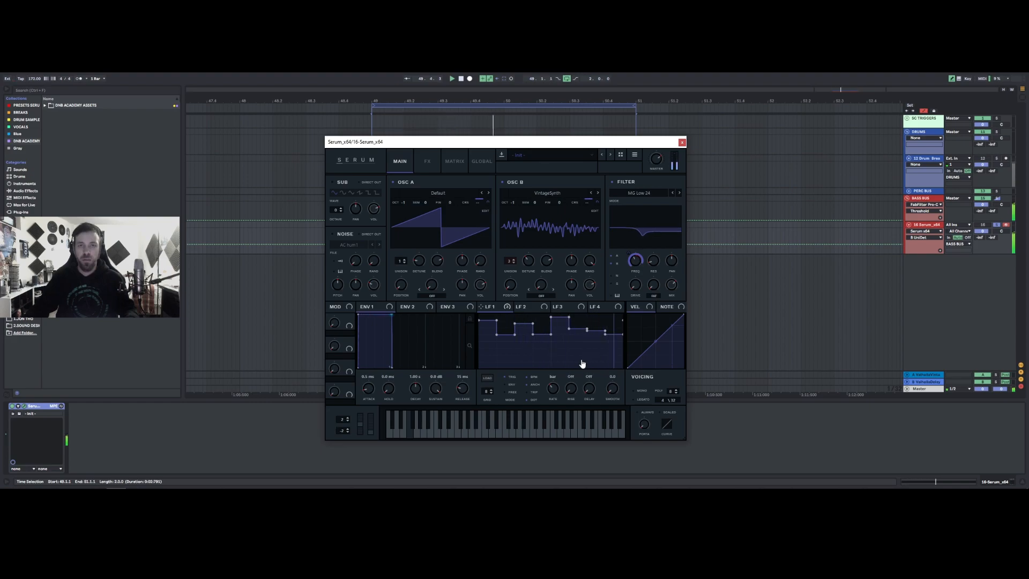
{"action": "left_click_drag", "start_coordinate": [596, 335], "coordinate": [595, 329]}
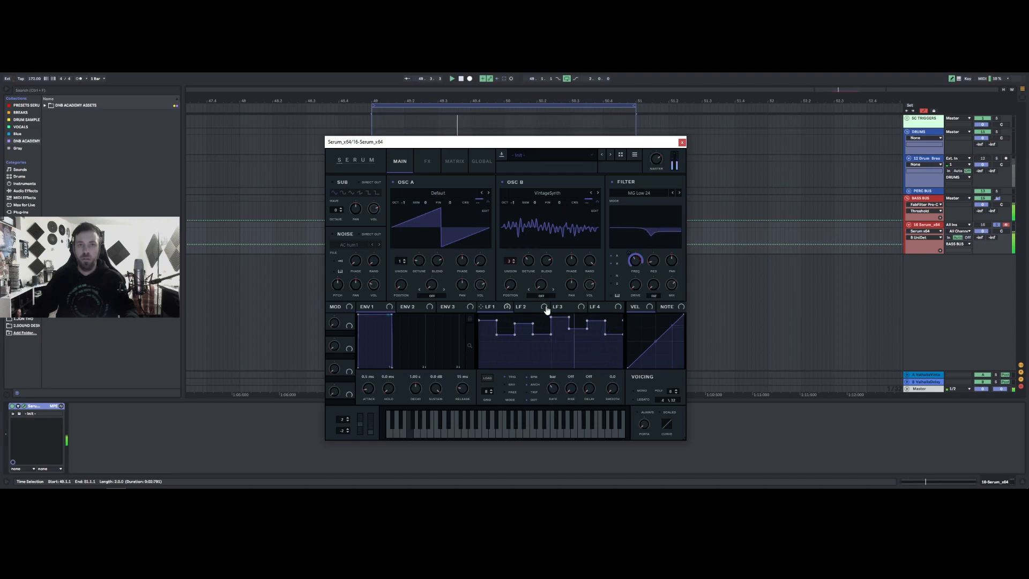
{"action": "left_click_drag", "start_coordinate": [599, 322], "coordinate": [598, 327]}
{"action": "left_click_drag", "start_coordinate": [490, 321], "coordinate": [488, 329]}
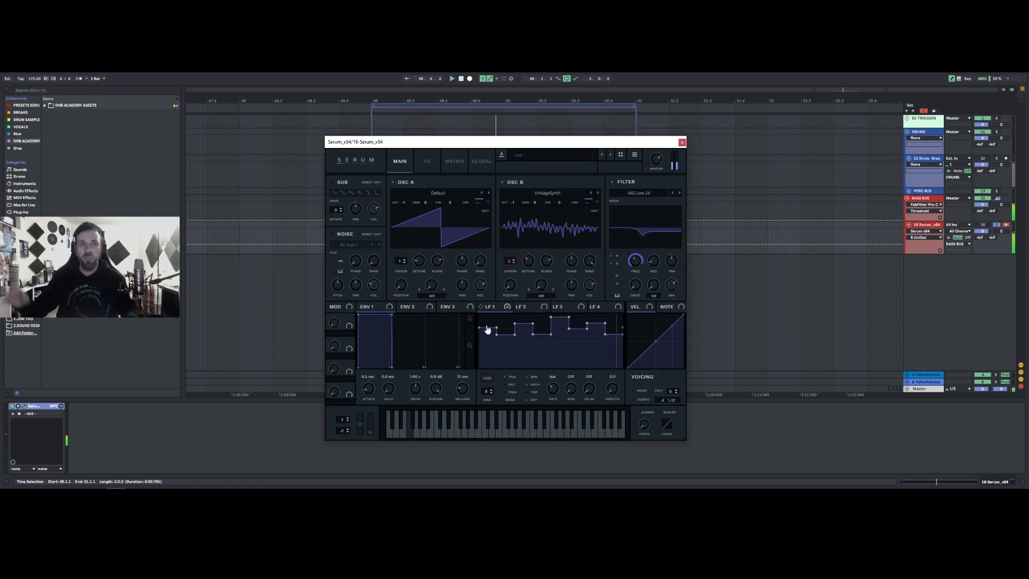
Step: Add a Chorus effect to the synth and adjust its mix
{"action": "left_click", "coordinate": [421, 165]}
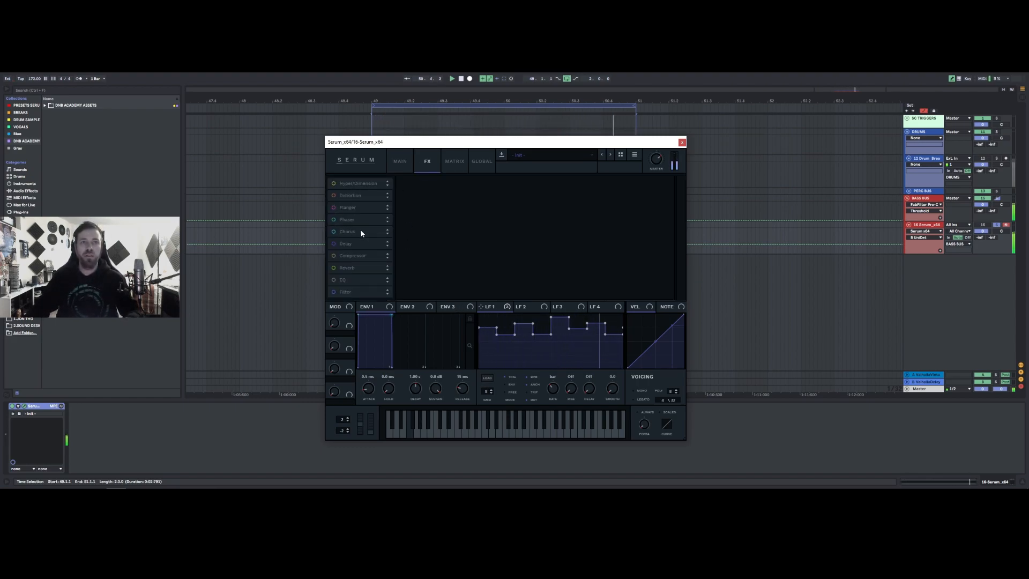
{"action": "left_click", "coordinate": [346, 232]}
{"action": "left_click_drag", "start_coordinate": [647, 196], "coordinate": [601, 161]}
{"action": "left_click", "coordinate": [647, 189]}
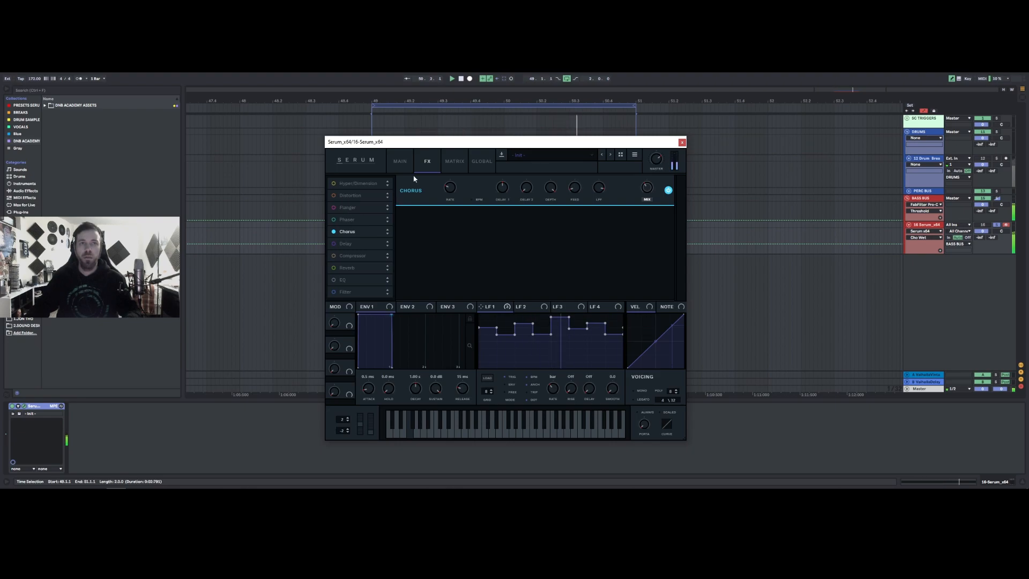
Step: Adjust the volume levels of oscillators A and B on the main synth page
{"action": "left_click", "coordinate": [397, 161]}
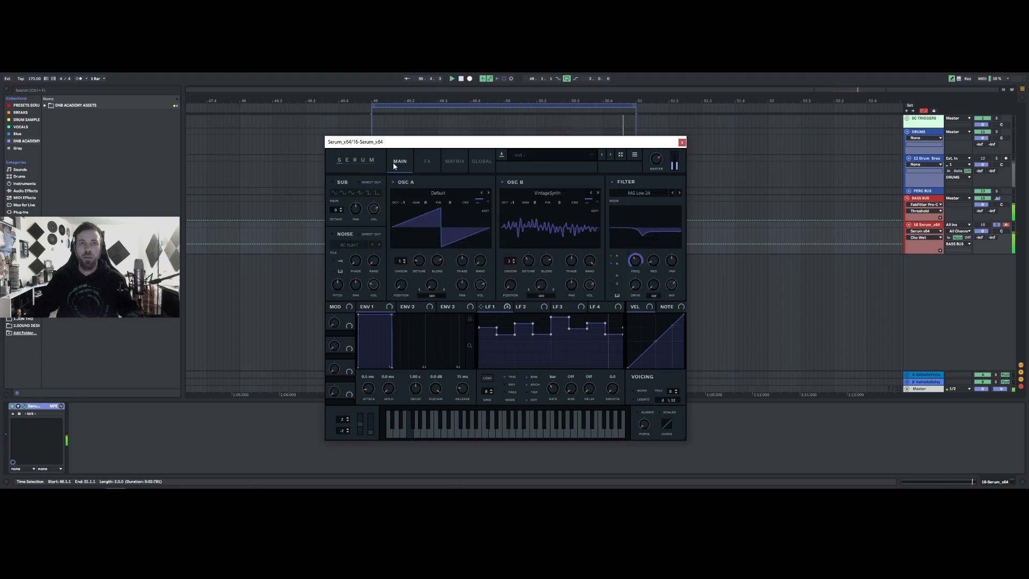
{"action": "left_click", "coordinate": [481, 286]}
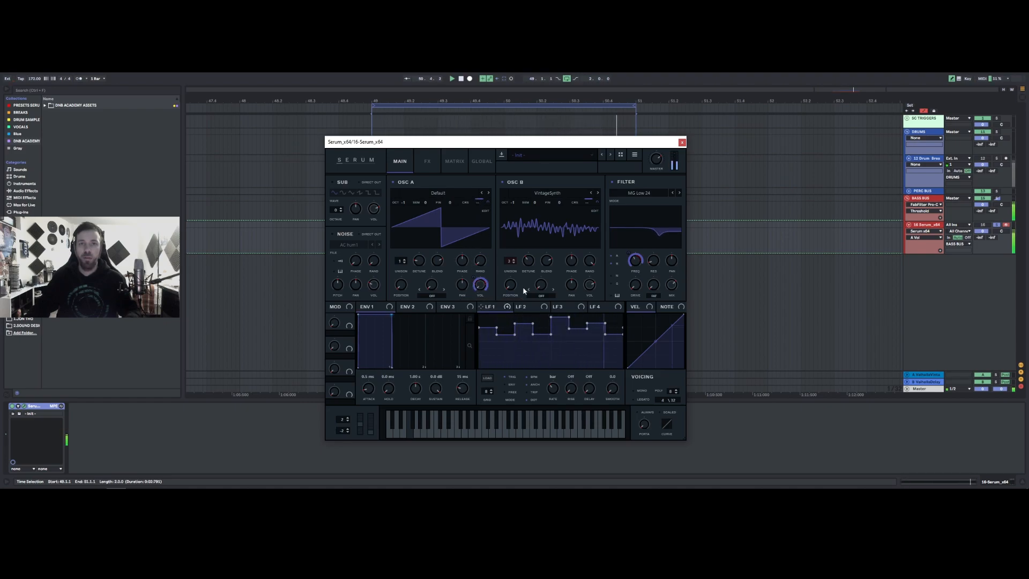
{"action": "left_click", "coordinate": [589, 285]}
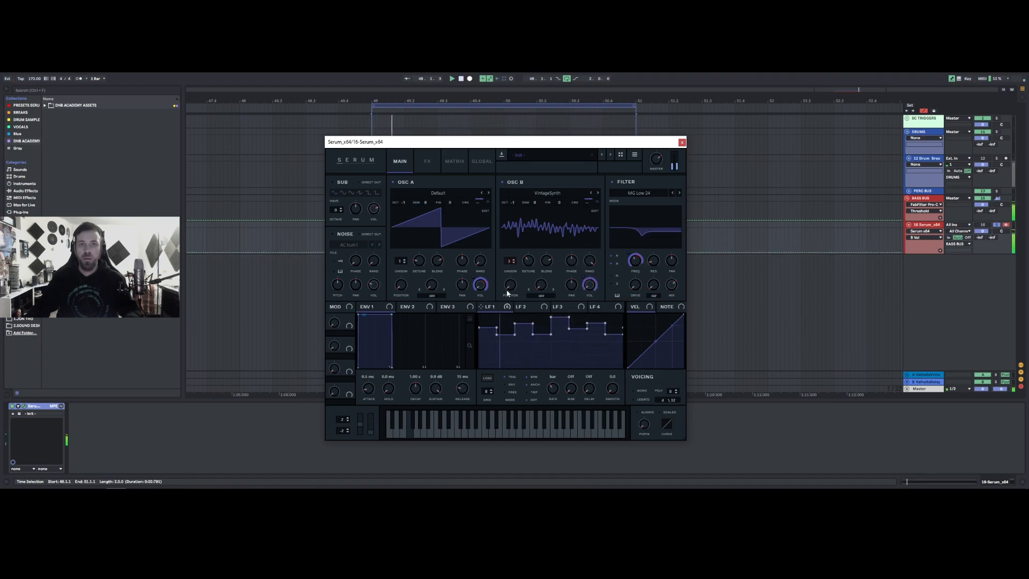
{"action": "left_click", "coordinate": [481, 278]}
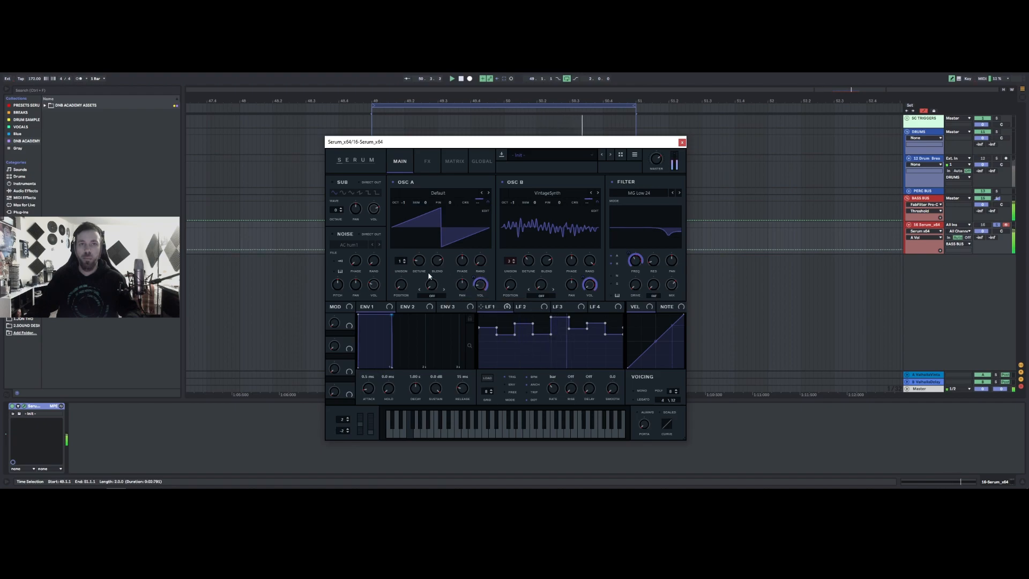
Step: Give oscillator A three unison voices and reduce their detune
{"action": "left_click", "coordinate": [403, 260]}
{"action": "left_click", "coordinate": [404, 260]}
{"action": "left_click_drag", "start_coordinate": [419, 261], "coordinate": [419, 281]}
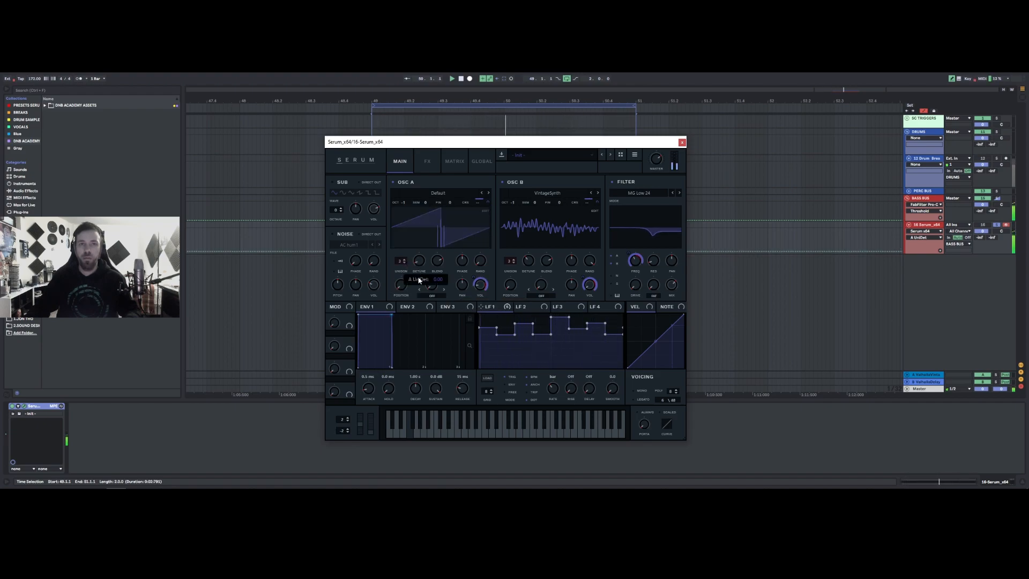
{"action": "left_click", "coordinate": [404, 262]}
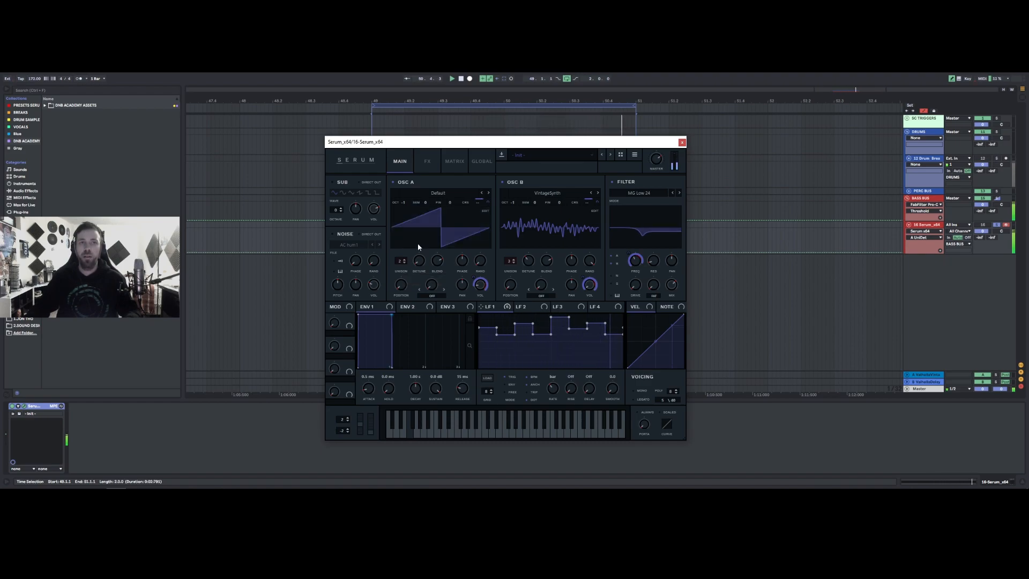
Step: Adjust the portamento time with Always enabled, and close the synth window
{"action": "left_click_drag", "start_coordinate": [645, 425], "coordinate": [647, 397]}
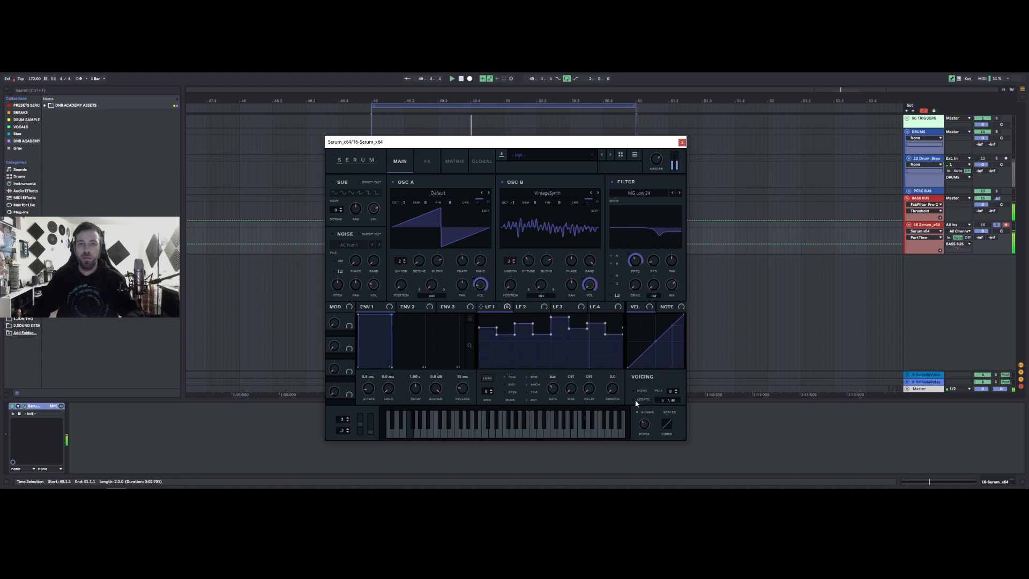
{"action": "left_click", "coordinate": [681, 142]}
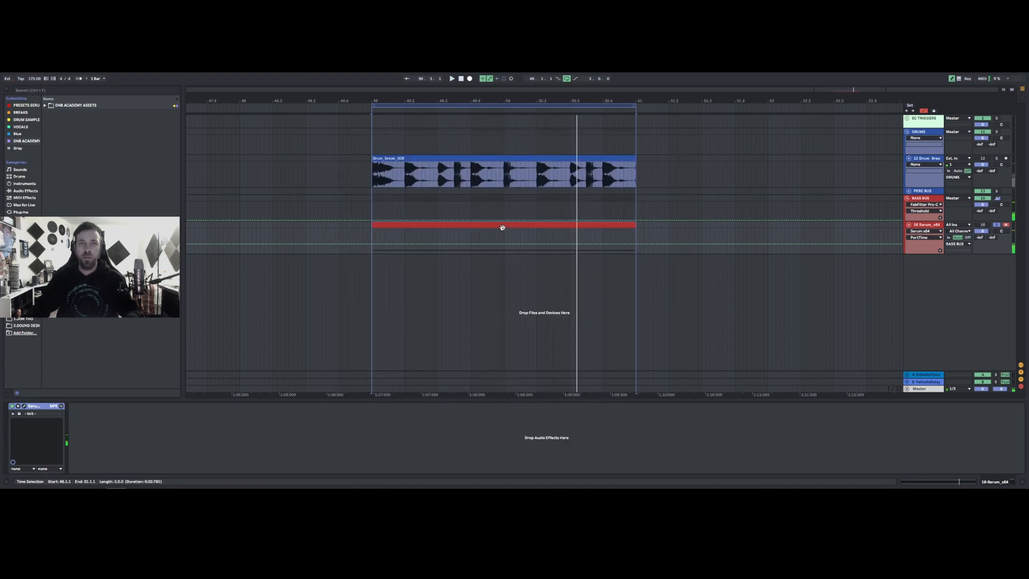
Step: Shorten the clip's F1 note to one bar, duplicate it into the second bar and raise the copy to G1
{"action": "left_click", "coordinate": [500, 224]}
{"action": "left_click", "coordinate": [974, 451]}
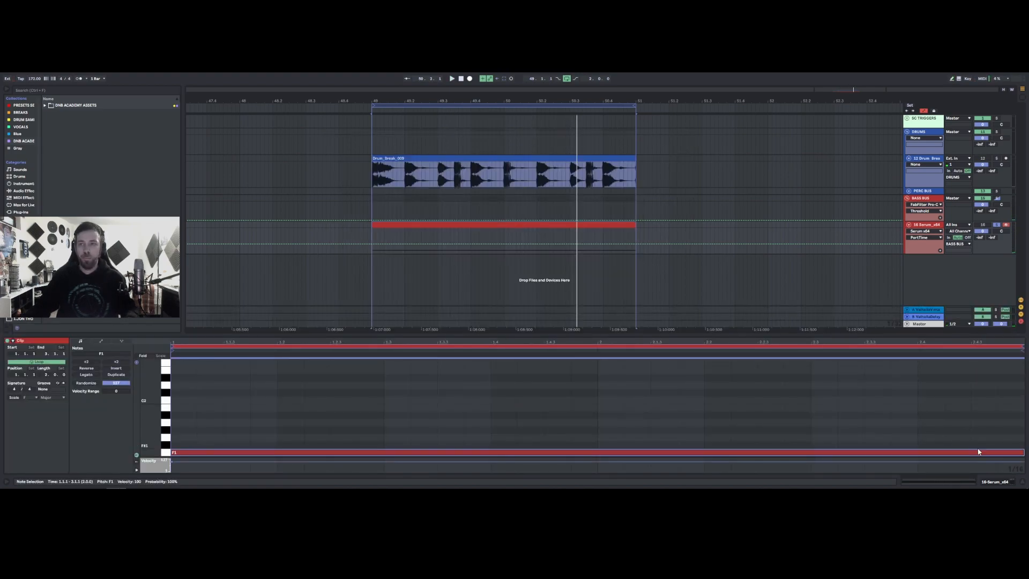
{"action": "left_click_drag", "start_coordinate": [1023, 451], "coordinate": [602, 415]}
{"action": "key", "text": "ctrl+d"}
{"action": "key", "text": "Up"}
{"action": "key", "text": "Up"}
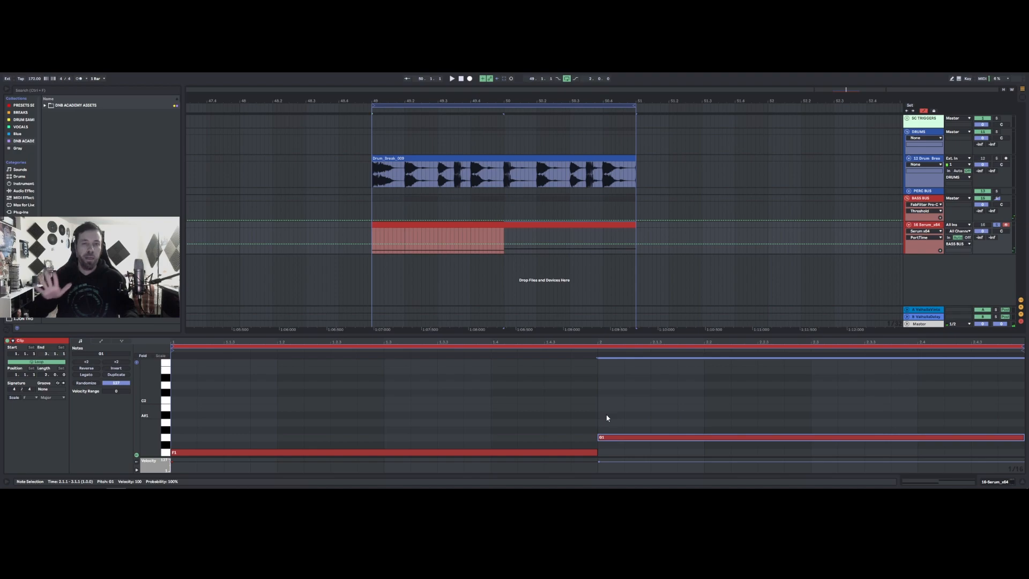
Step: Play the loop and try other pitches for the second-bar note, leaving it at A#1
{"action": "key", "text": "space"}
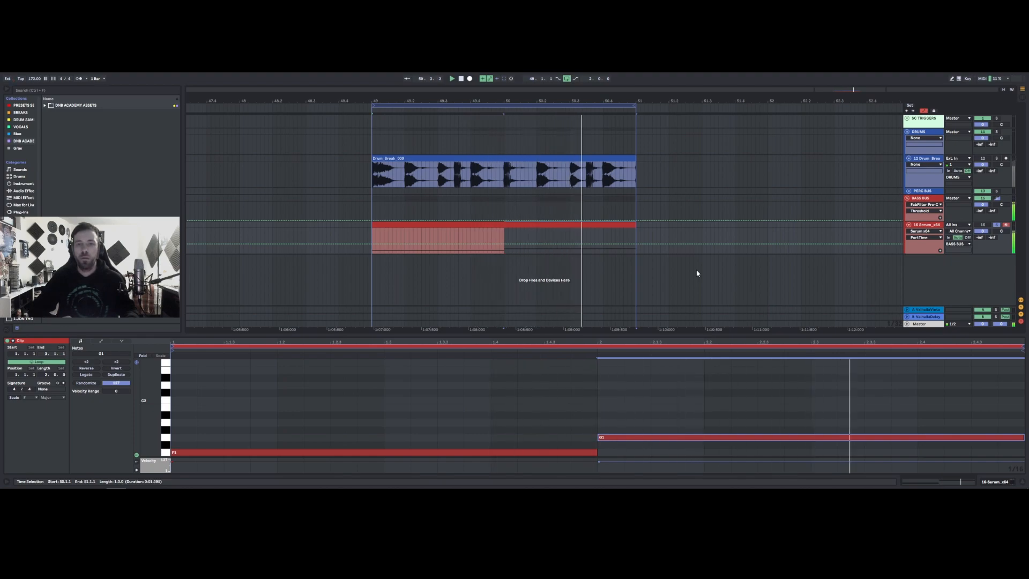
{"action": "key", "text": "Down"}
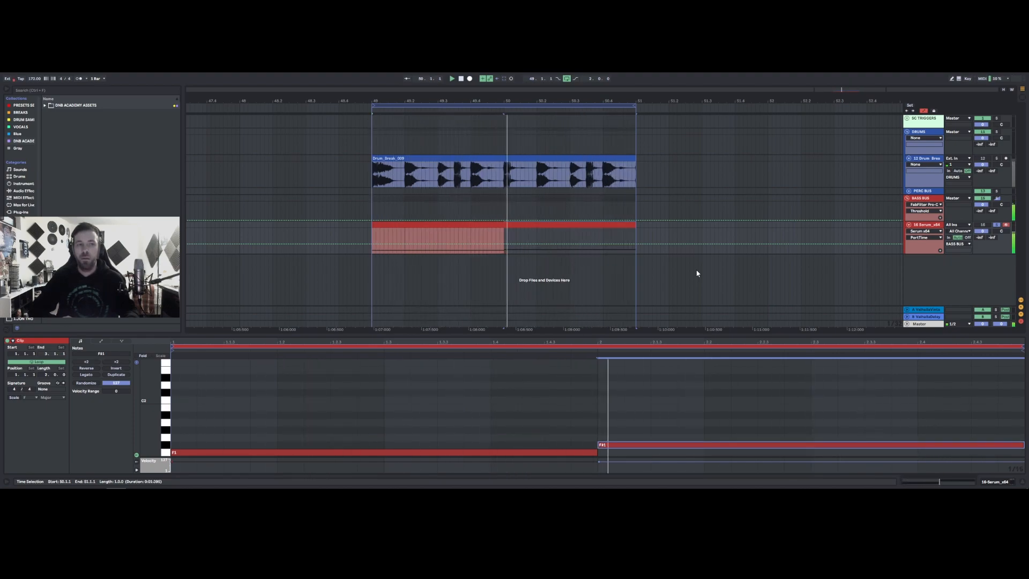
{"action": "key", "text": "Up"}
{"action": "key", "text": "Up"}
{"action": "key", "text": "Up"}
{"action": "key", "text": "Up"}
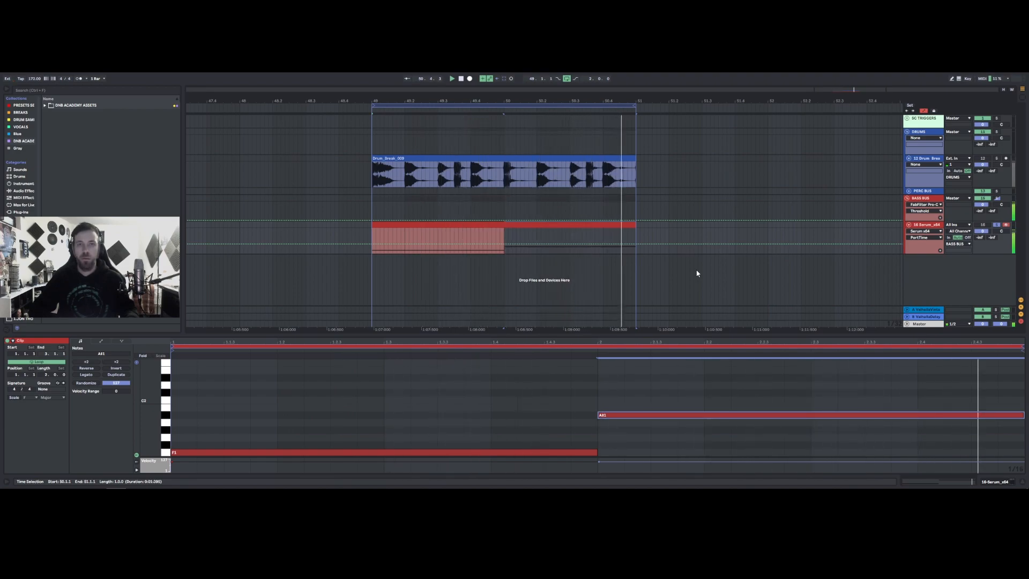
Step: Unsolo the Serum track to bring the drums back in and reopen its synth window
{"action": "left_click", "coordinate": [995, 225]}
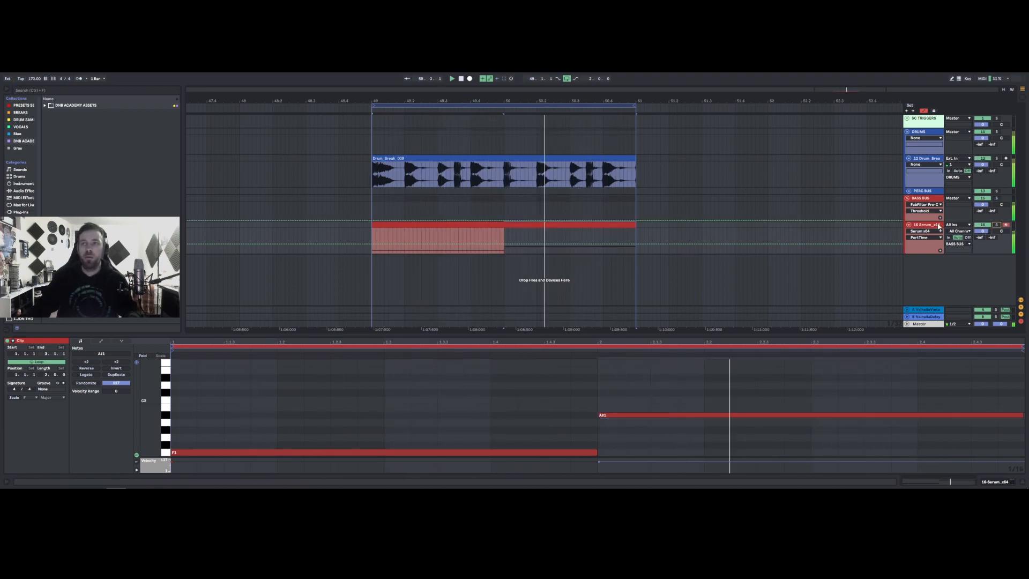
{"action": "double_click", "coordinate": [926, 225]}
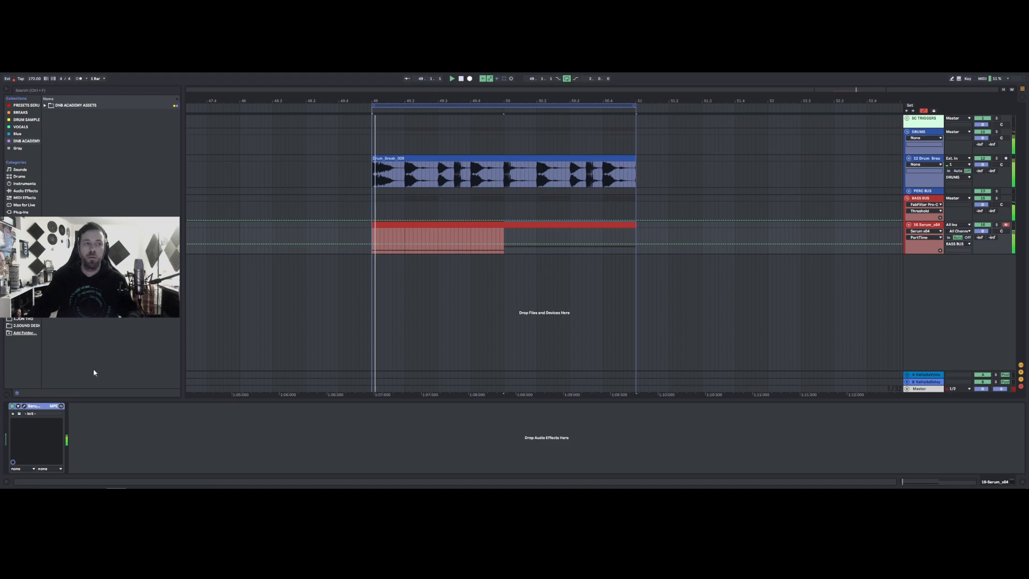
{"action": "left_click", "coordinate": [24, 406]}
Step: Add a Reverb effect after the Chorus and adjust its mix and low cut
{"action": "left_click", "coordinate": [428, 161]}
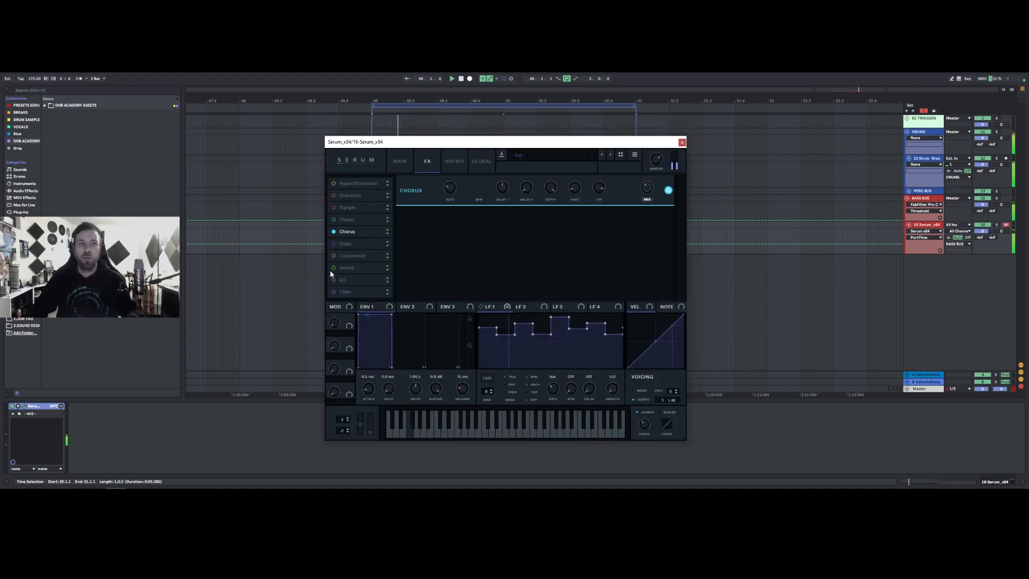
{"action": "left_click", "coordinate": [333, 267]}
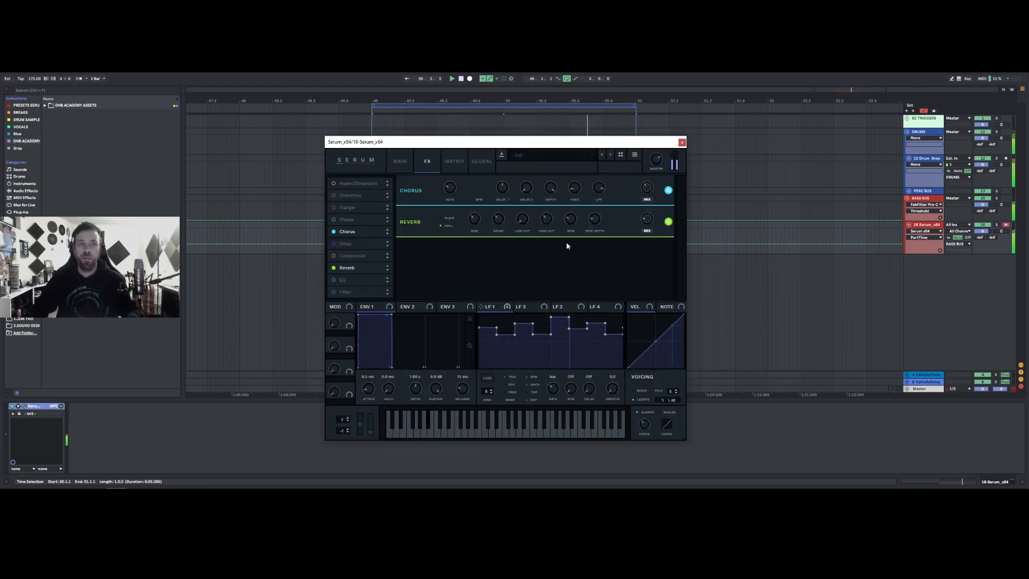
{"action": "left_click", "coordinate": [646, 224]}
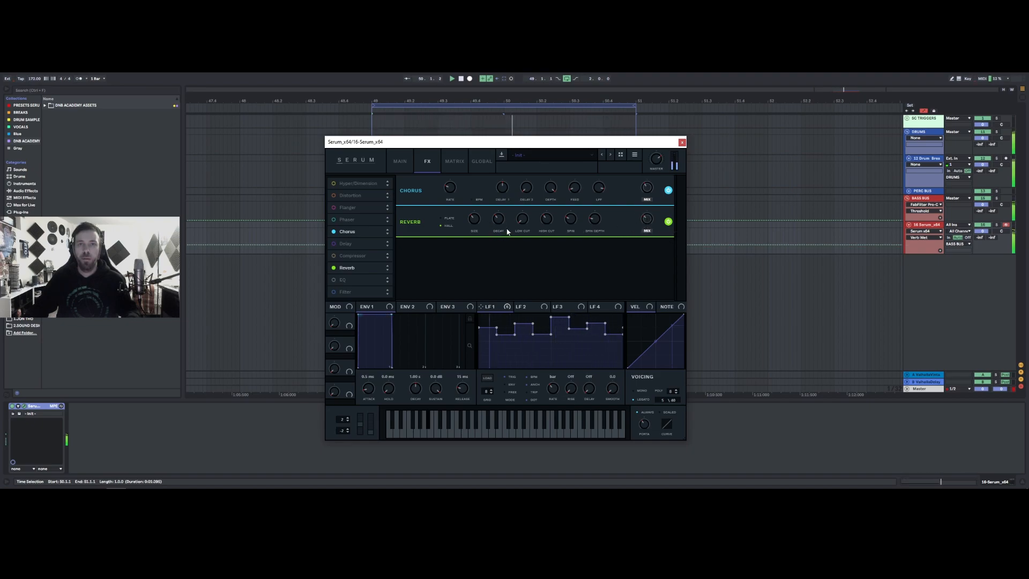
{"action": "left_click", "coordinate": [528, 227]}
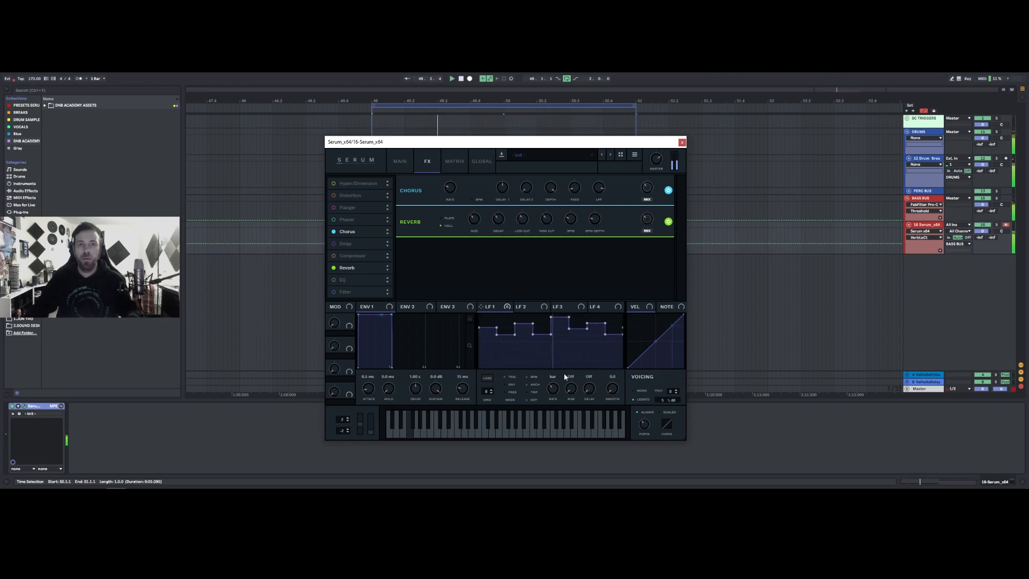
Step: Set LFO 1's rate to 1/2 and readjust the reverb mix
{"action": "left_click_drag", "start_coordinate": [554, 389], "coordinate": [556, 383]}
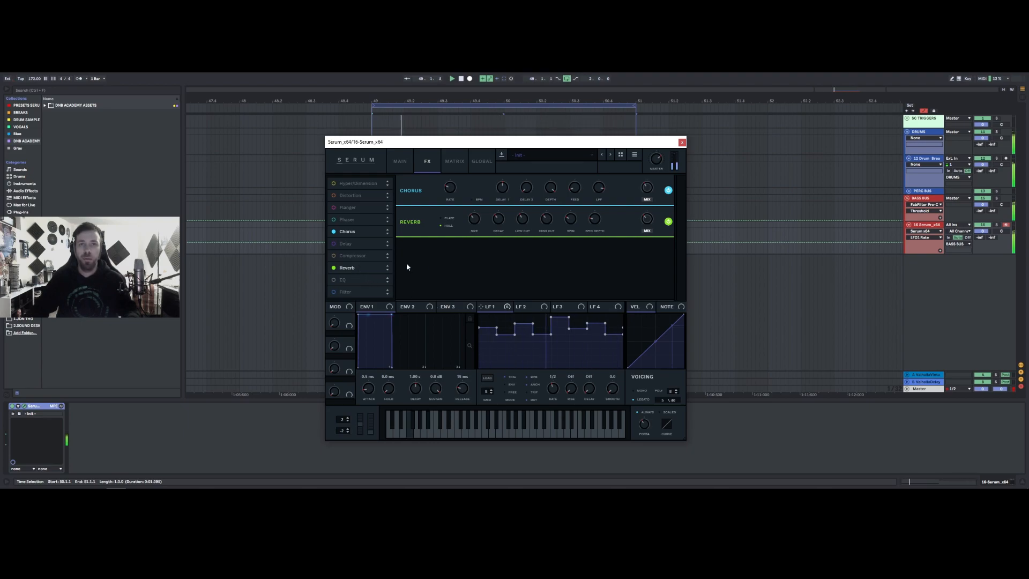
{"action": "left_click", "coordinate": [647, 226]}
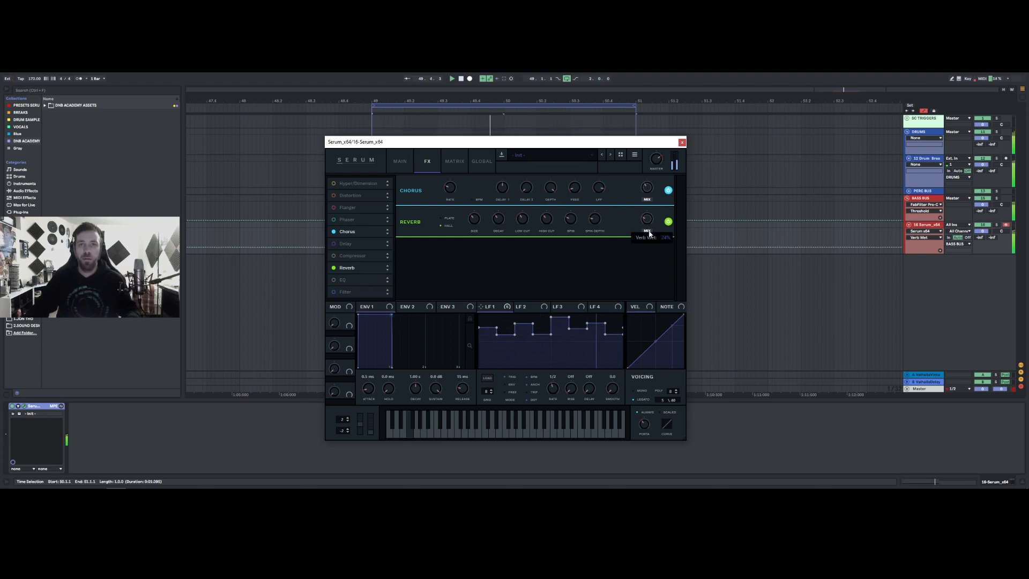
Step: Add a Compressor after the Reverb and enable its multiband mode
{"action": "left_click", "coordinate": [334, 256]}
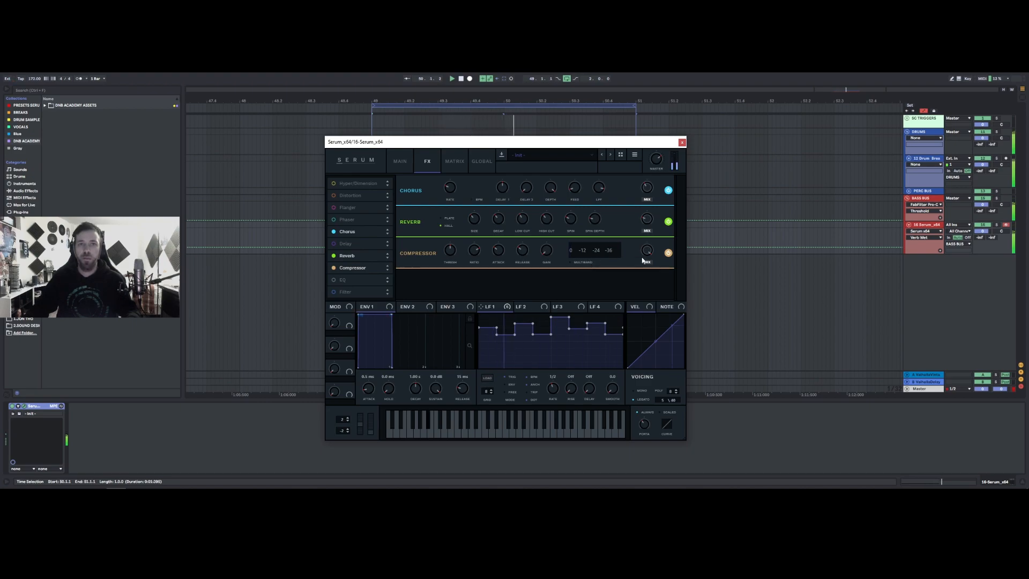
{"action": "left_click", "coordinate": [571, 262]}
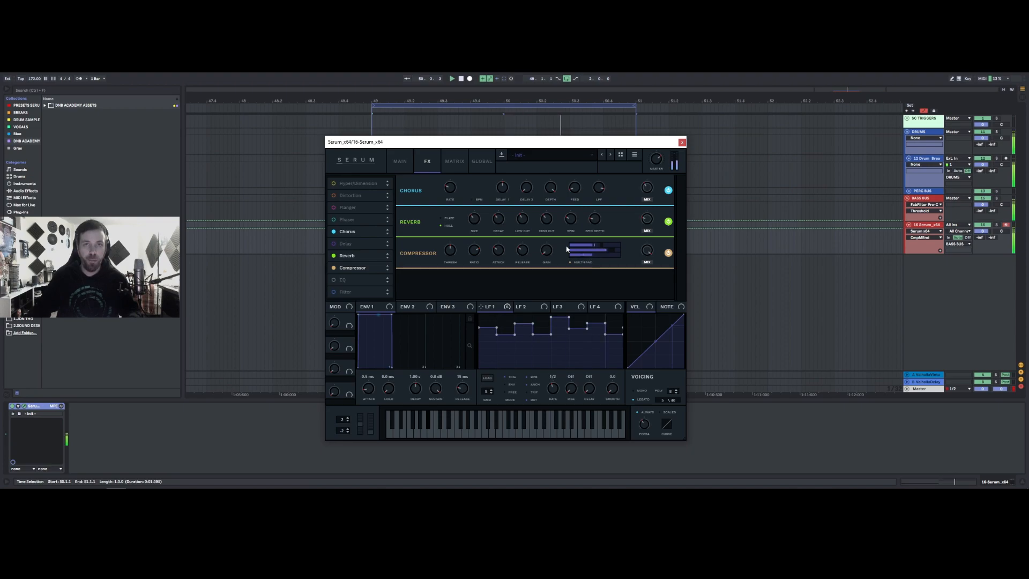
Step: Load the 4088 wavetable into oscillator A and lower its octave to -2
{"action": "left_click", "coordinate": [410, 163]}
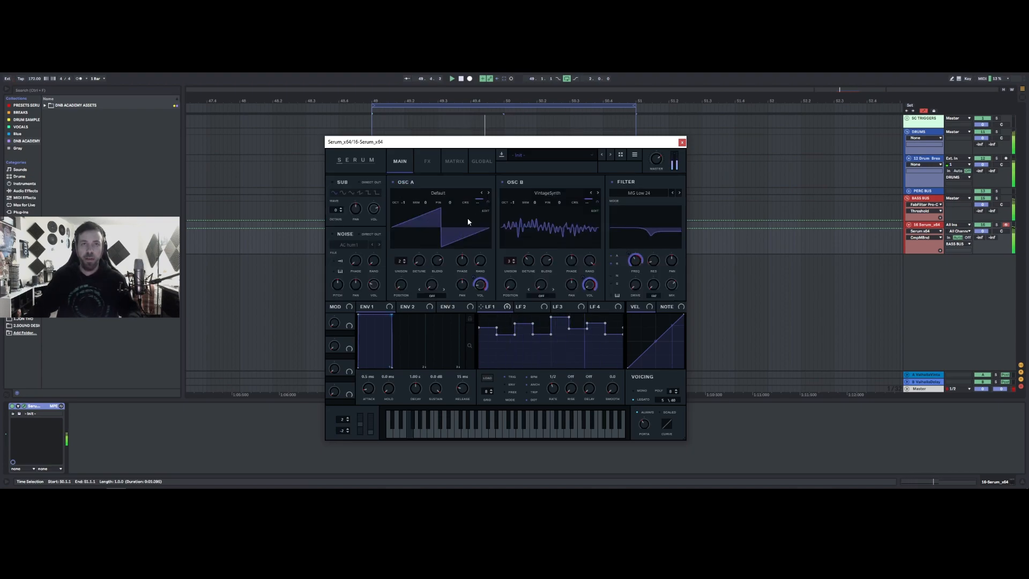
{"action": "left_click", "coordinate": [487, 192]}
{"action": "left_click", "coordinate": [439, 193]}
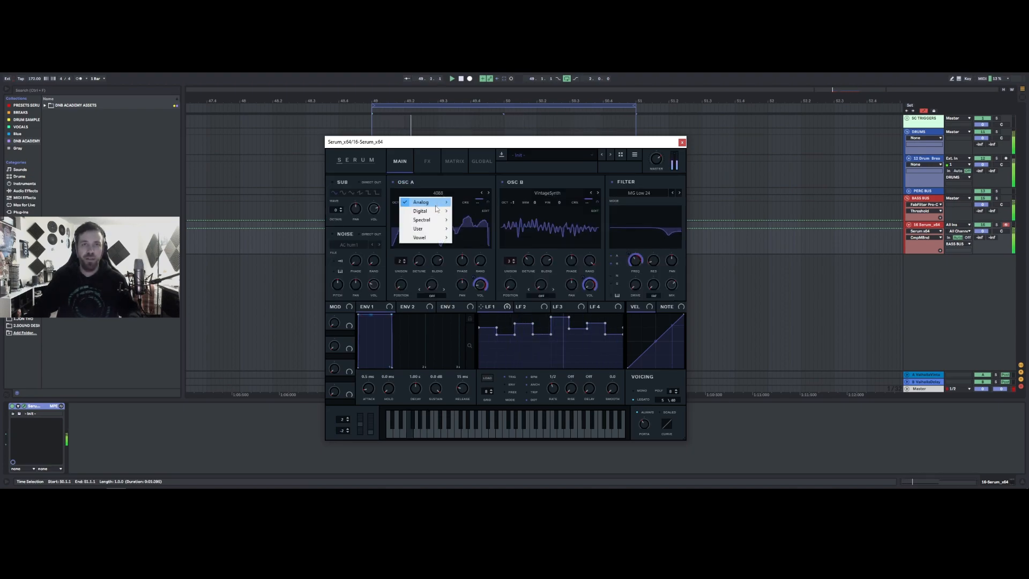
{"action": "mouse_move", "coordinate": [435, 204]}
{"action": "left_click", "coordinate": [442, 181]}
{"action": "left_click_drag", "start_coordinate": [404, 202], "coordinate": [404, 211]}
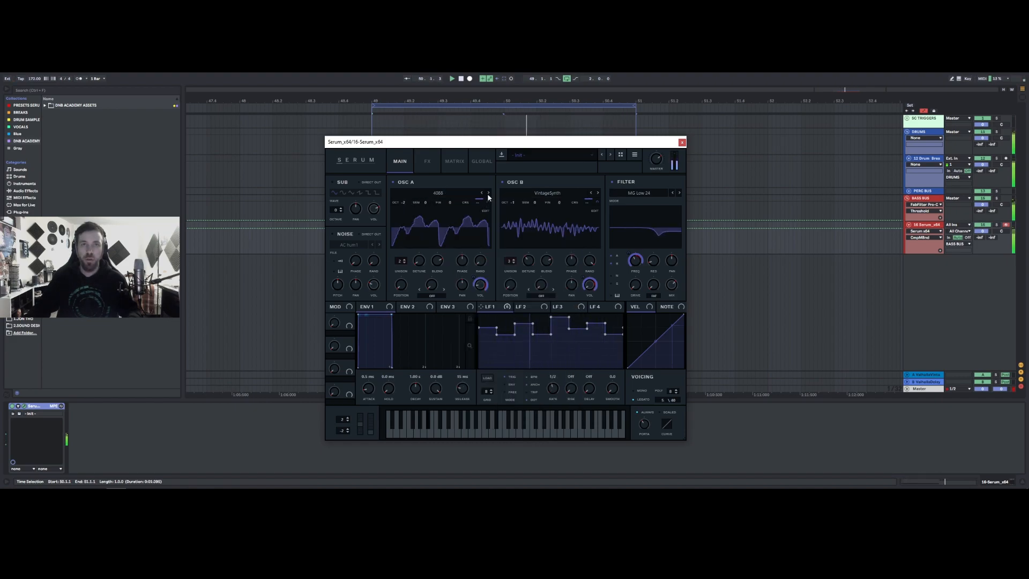
Step: Set oscillator A's warp mode to Bend +/- and adjust the warp amount
{"action": "left_click", "coordinate": [431, 296]}
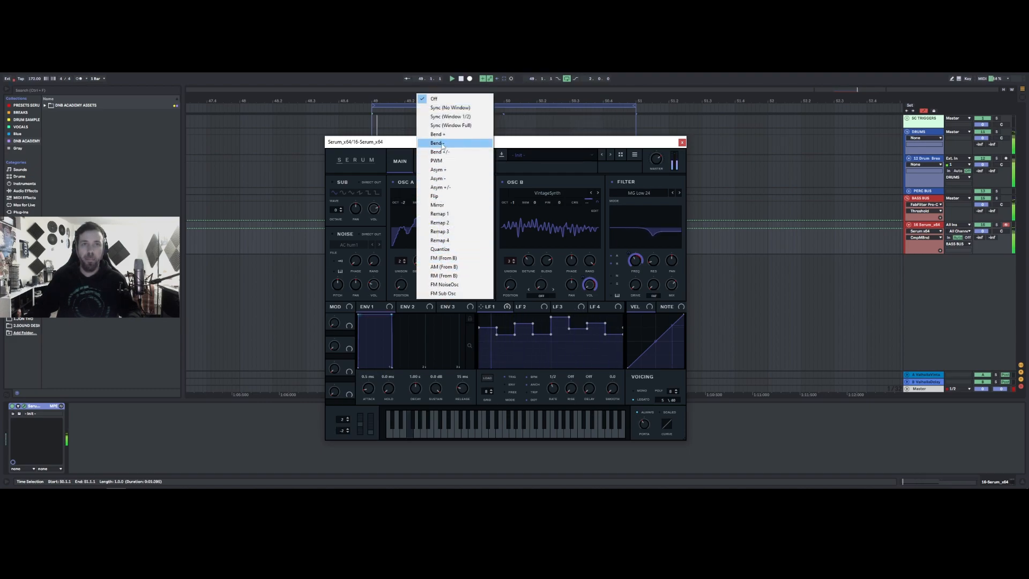
{"action": "left_click", "coordinate": [439, 152]}
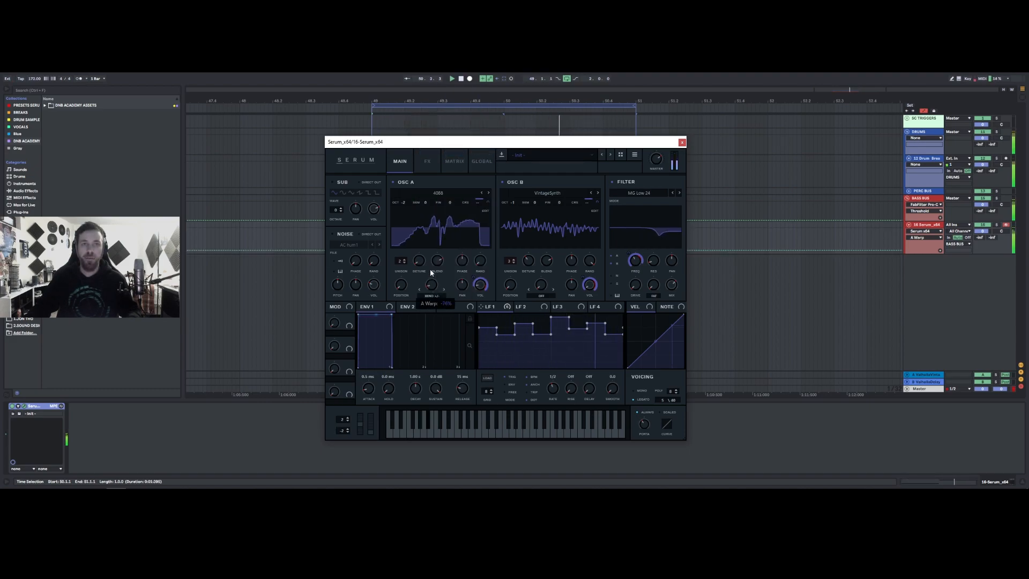
{"action": "left_click_drag", "start_coordinate": [429, 268], "coordinate": [429, 304]}
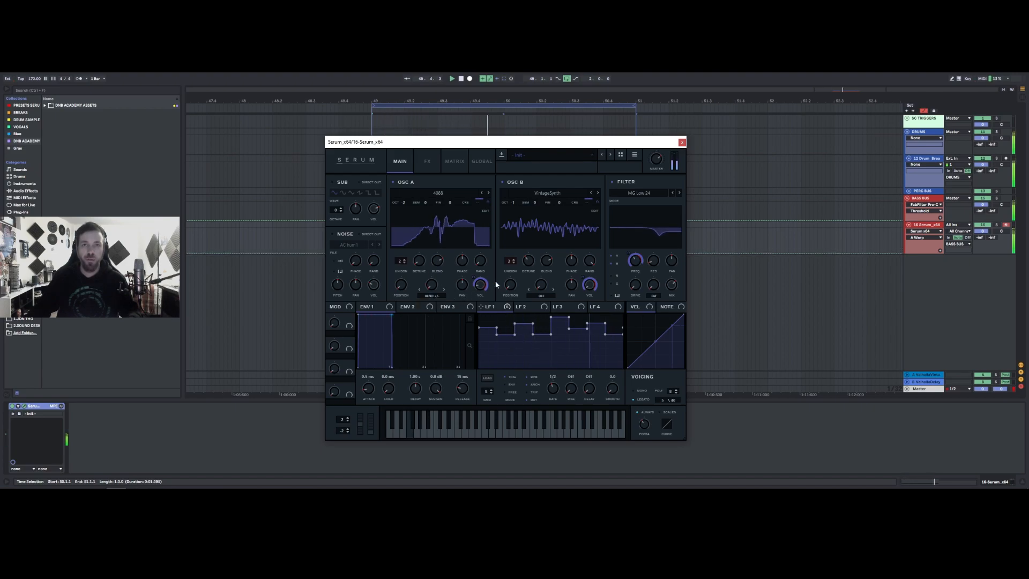
Step: Raise the filter's mix and adjust its cutoff frequency
{"action": "left_click_drag", "start_coordinate": [670, 292], "coordinate": [679, 217]}
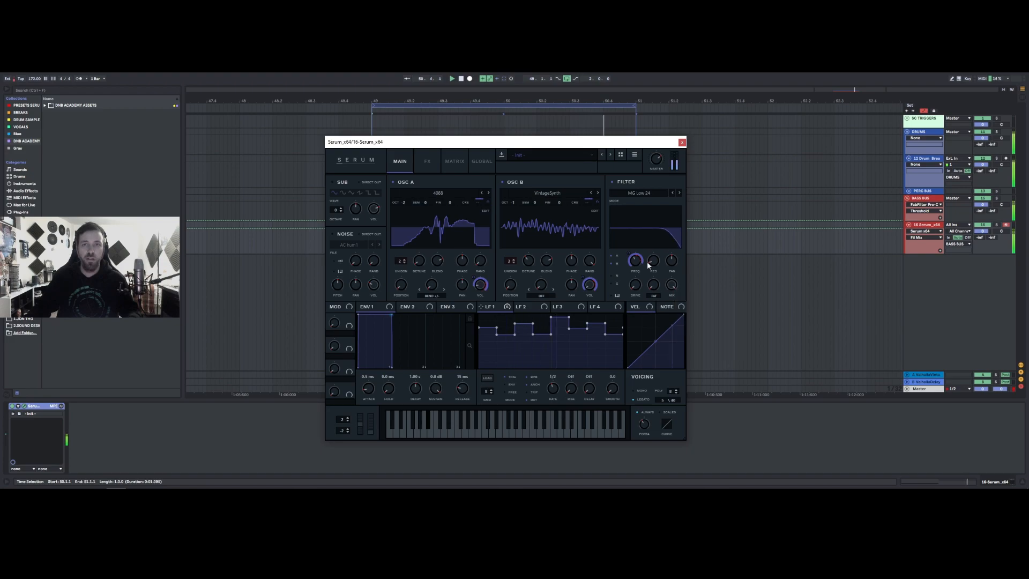
{"action": "mouse_move", "coordinate": [640, 266]}
{"action": "left_mouse_down"}
{"action": "mouse_move", "coordinate": [637, 278]}
{"action": "mouse_move", "coordinate": [631, 250]}
{"action": "left_mouse_up"}
Step: Close the synth window and duplicate the first bar of the Serum clip into the second bar
{"action": "left_click", "coordinate": [681, 142]}
{"action": "left_click_drag", "start_coordinate": [504, 232], "coordinate": [378, 230]}
{"action": "key", "text": "ctrl+d"}
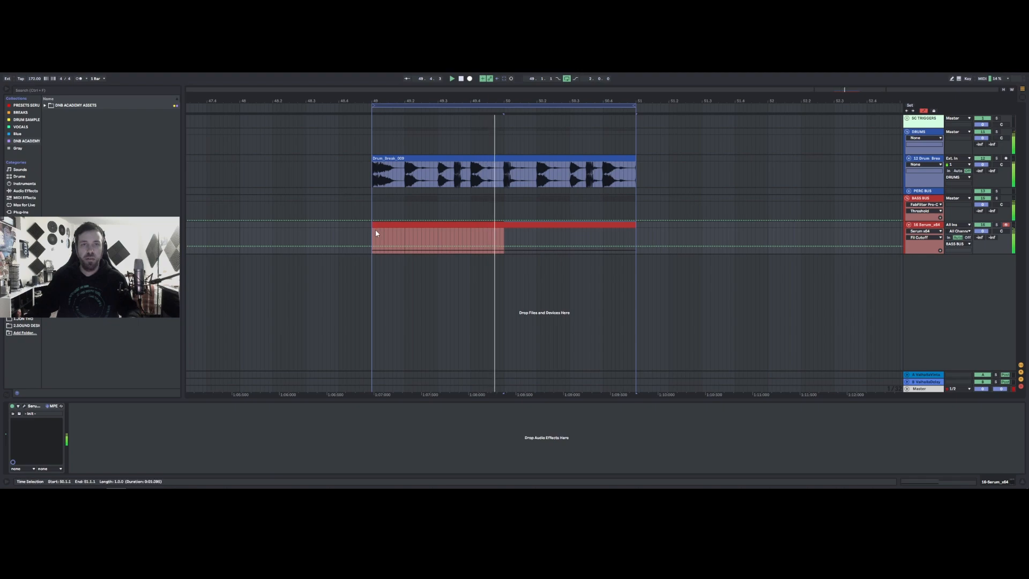
Step: Reopen the Serum window, readjust oscillator A's volume, and modulate its warp amount with LFO 1
{"action": "left_click", "coordinate": [928, 226]}
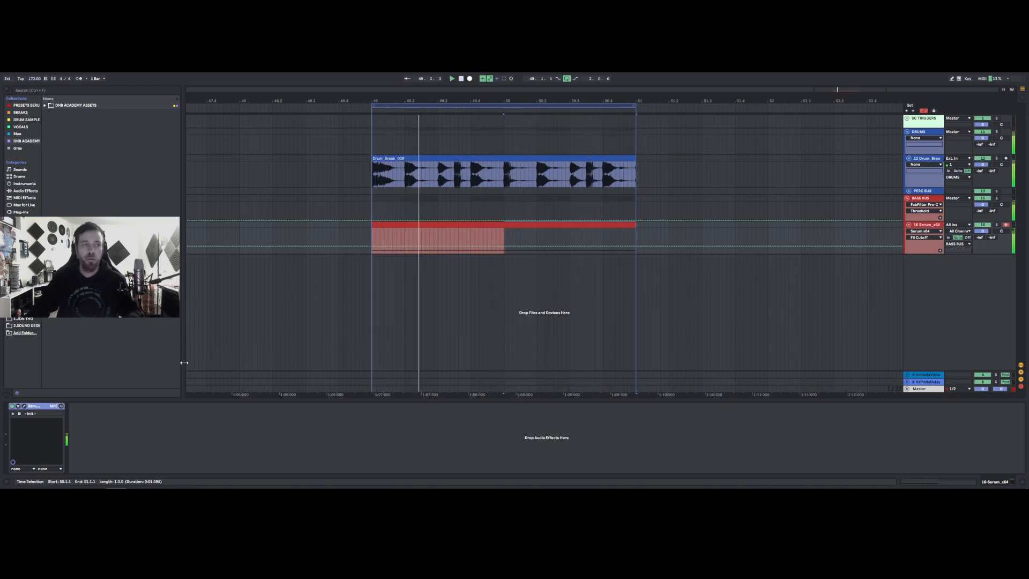
{"action": "left_click", "coordinate": [24, 407]}
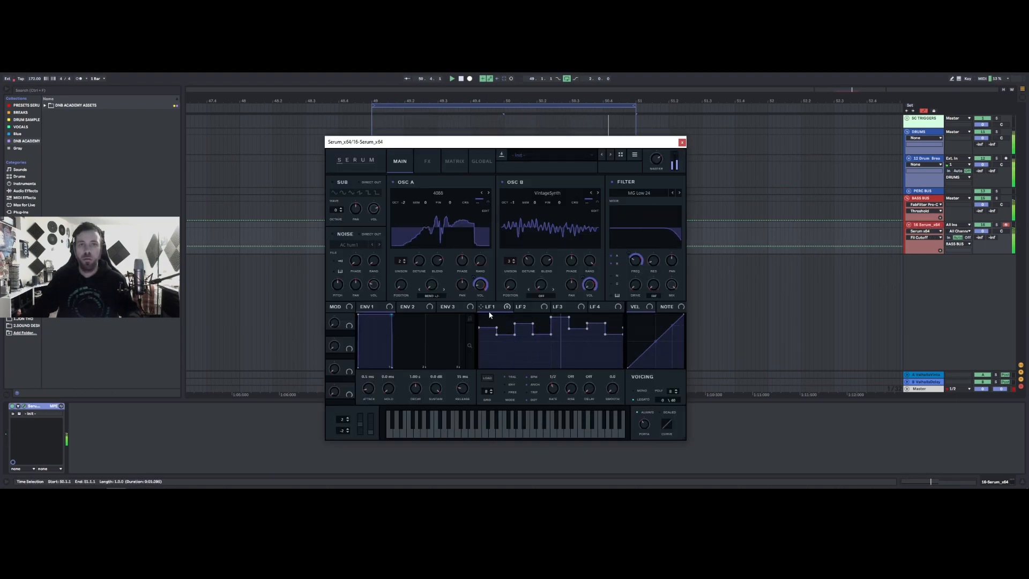
{"action": "left_click", "coordinate": [481, 288]}
{"action": "mouse_move", "coordinate": [481, 287]}
{"action": "left_mouse_down"}
{"action": "mouse_move", "coordinate": [482, 251]}
{"action": "mouse_move", "coordinate": [481, 267]}
{"action": "left_mouse_up"}
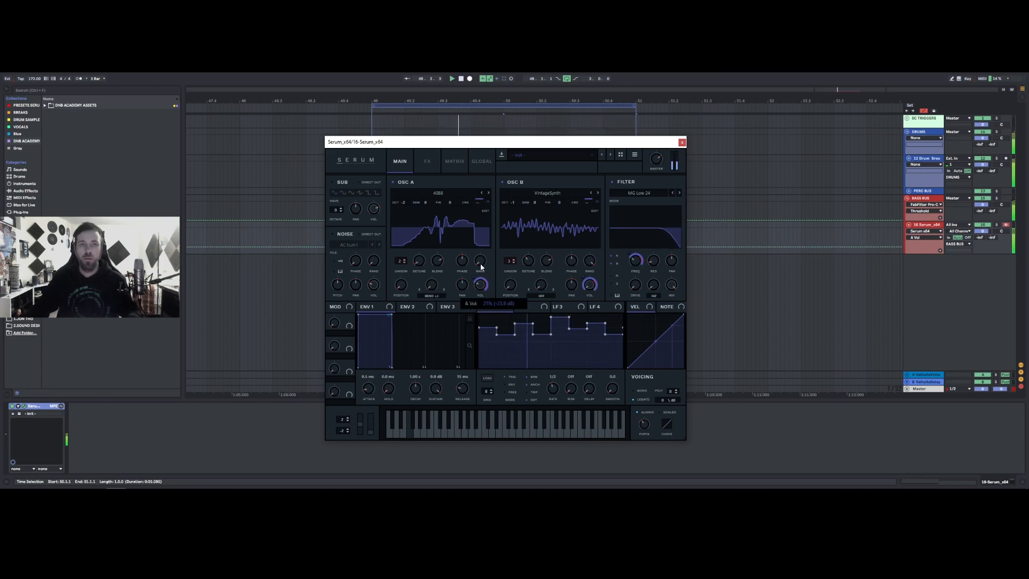
{"action": "left_click_drag", "start_coordinate": [428, 287], "coordinate": [425, 305]}
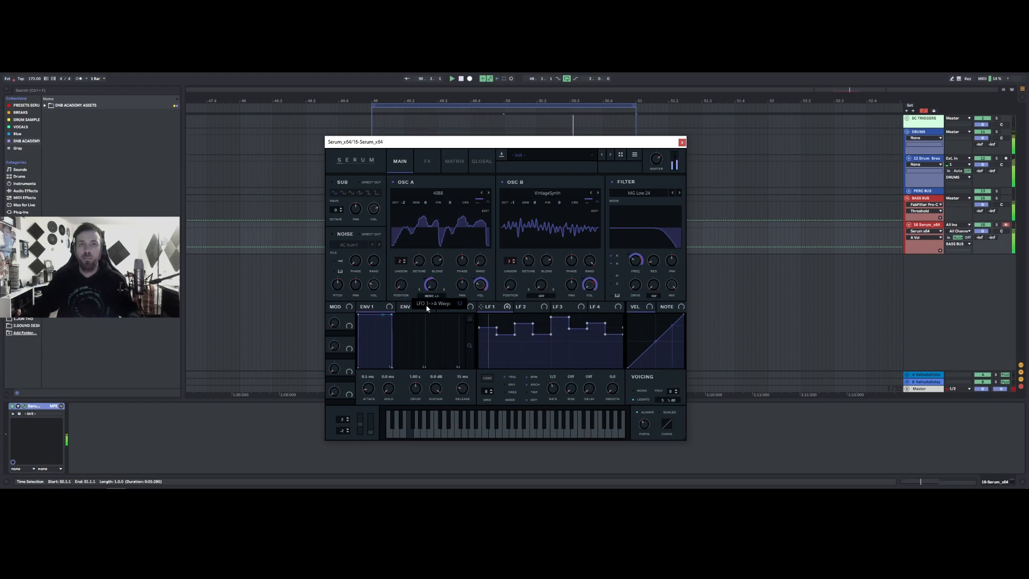
Step: Enable the Distortion effect, set its type to Diode 1, and adjust the drive
{"action": "left_click", "coordinate": [426, 161]}
{"action": "left_click", "coordinate": [343, 196]}
{"action": "left_click", "coordinate": [488, 190]}
{"action": "left_click", "coordinate": [488, 190]}
{"action": "left_click", "coordinate": [489, 190]}
{"action": "left_click", "coordinate": [488, 190]}
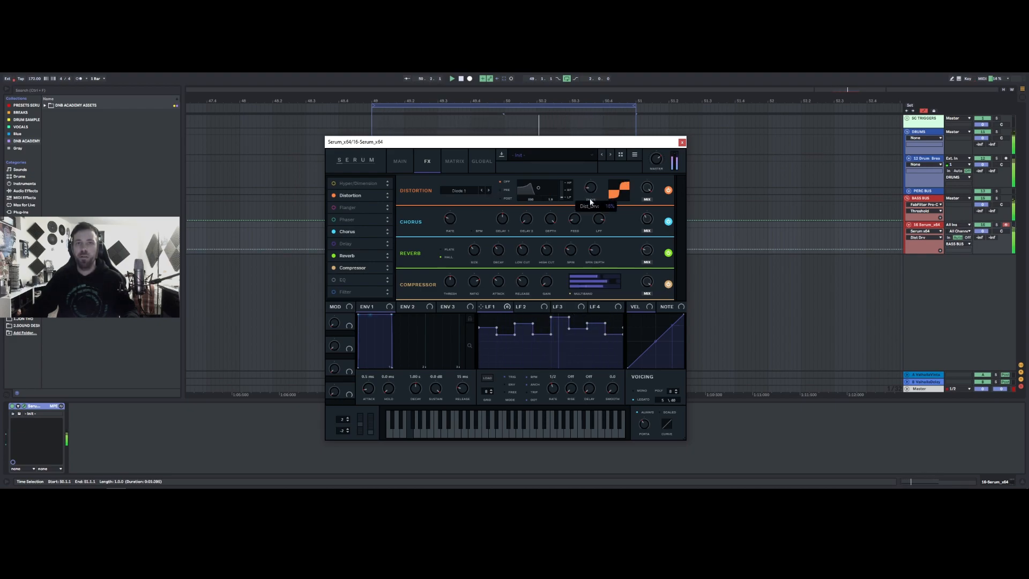
{"action": "left_click_drag", "start_coordinate": [589, 198], "coordinate": [593, 209]}
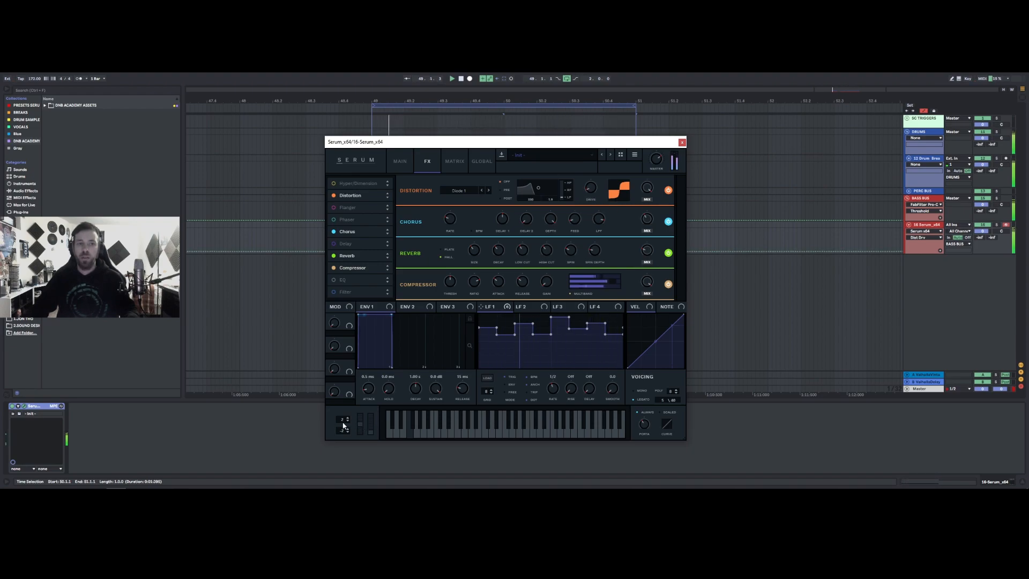
Step: Set the upward pitch bend range to 24 semitones and move the pitch wheel to bring up its automation parameter
{"action": "left_click_drag", "start_coordinate": [341, 420], "coordinate": [335, 292]}
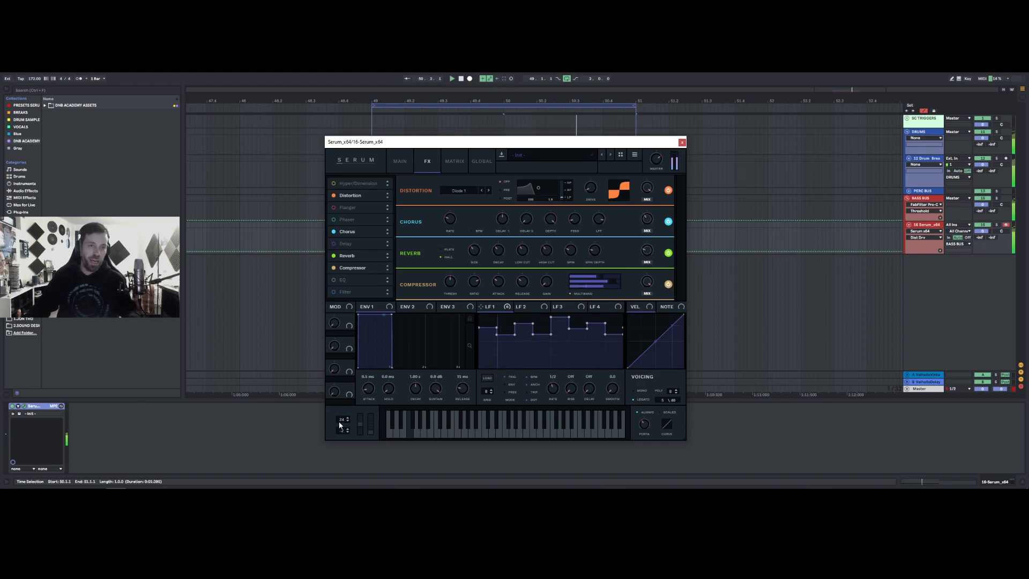
{"action": "left_click_drag", "start_coordinate": [359, 422], "coordinate": [358, 355]}
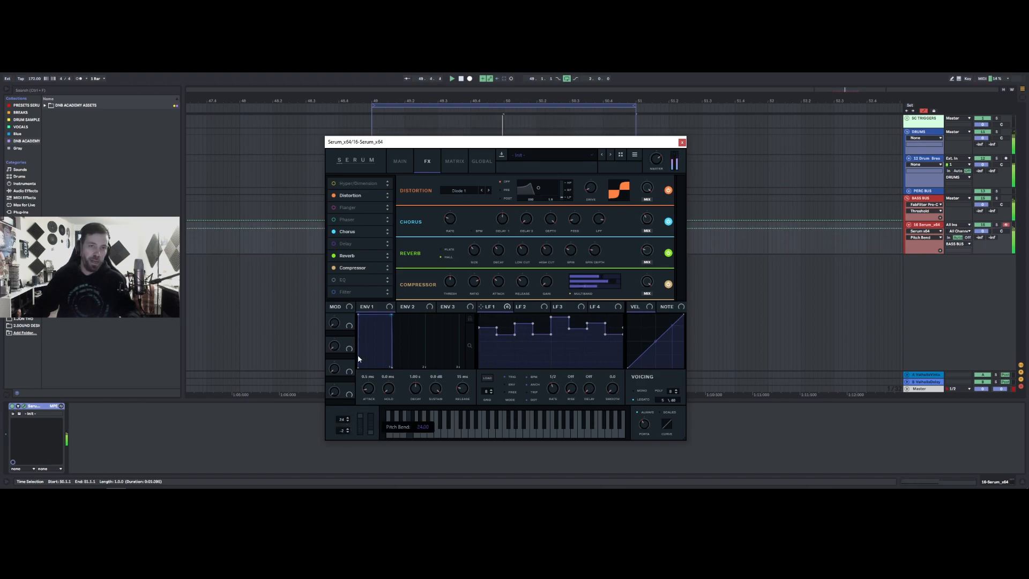
{"action": "mouse_move", "coordinate": [361, 422]}
{"action": "left_mouse_down"}
{"action": "mouse_move", "coordinate": [359, 328]}
{"action": "mouse_move", "coordinate": [361, 427]}
{"action": "mouse_move", "coordinate": [355, 334]}
{"action": "mouse_move", "coordinate": [365, 419]}
{"action": "left_mouse_up"}
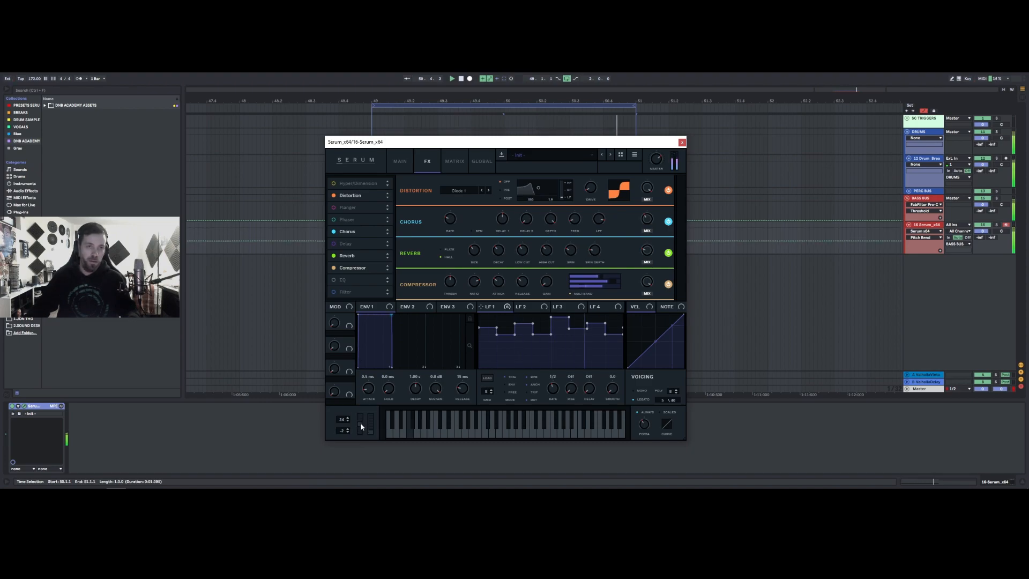
Step: Close the synth window and draw Pitch Bend automation with a raised step at the clip's start and descending steps near its end
{"action": "left_click", "coordinate": [682, 143]}
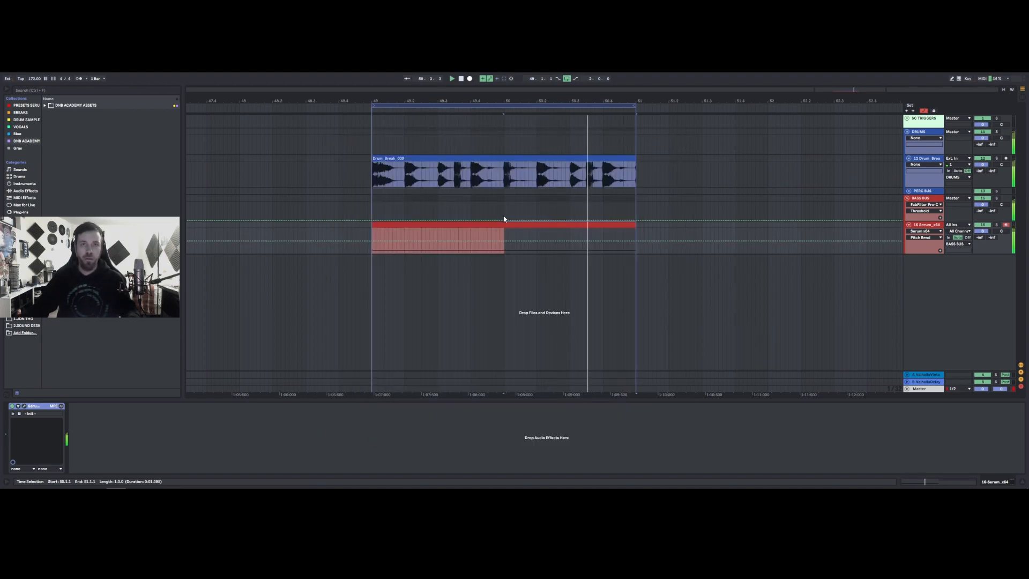
{"action": "left_click", "coordinate": [375, 225]}
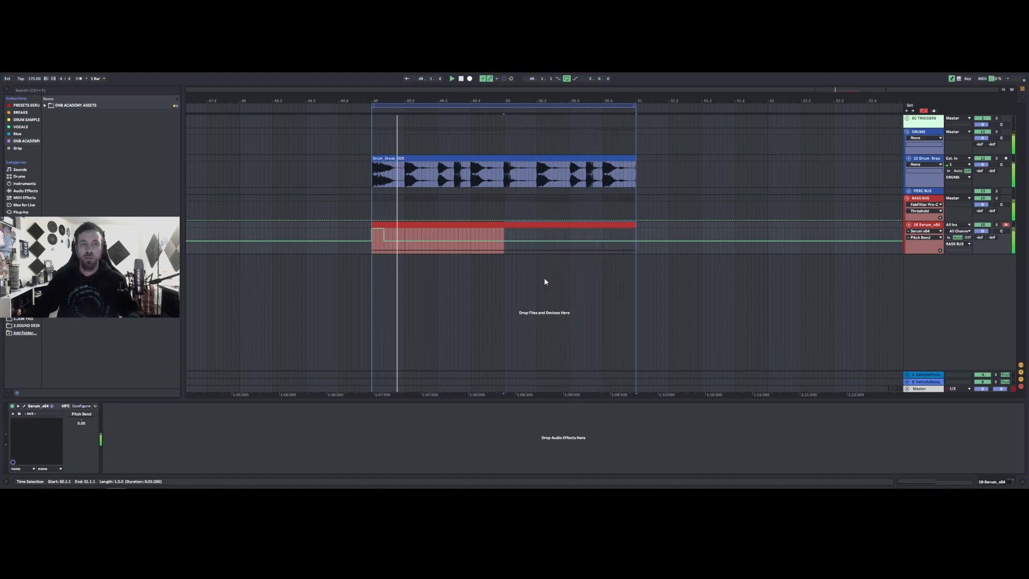
{"action": "left_click_drag", "start_coordinate": [619, 232], "coordinate": [633, 240]}
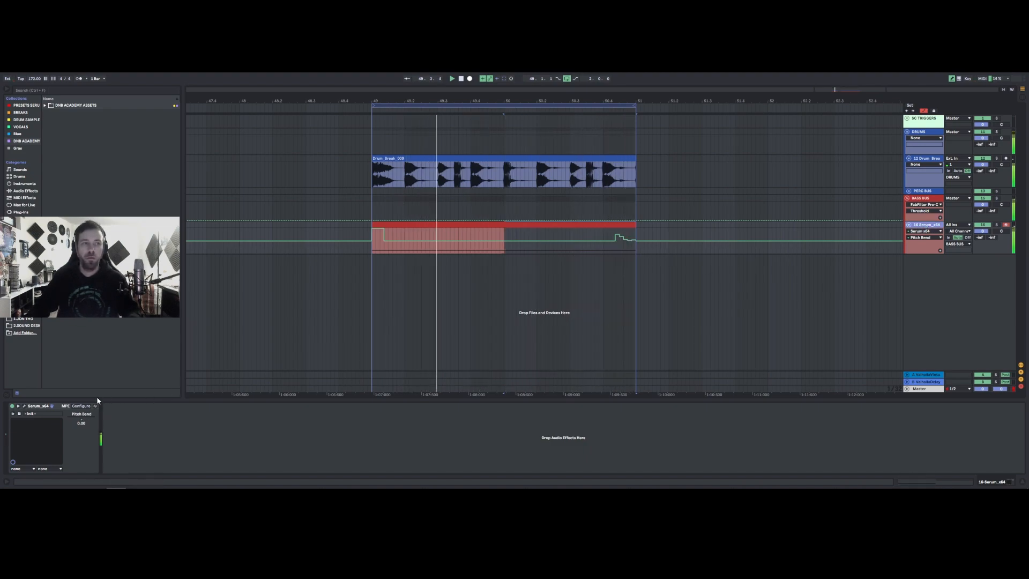
Step: Reopen Serum and try the sub oscillator at octave 1 with LFO modulation on its level
{"action": "left_click", "coordinate": [24, 406]}
{"action": "left_click", "coordinate": [332, 182]}
{"action": "left_click", "coordinate": [340, 208]}
{"action": "left_click", "coordinate": [373, 208]}
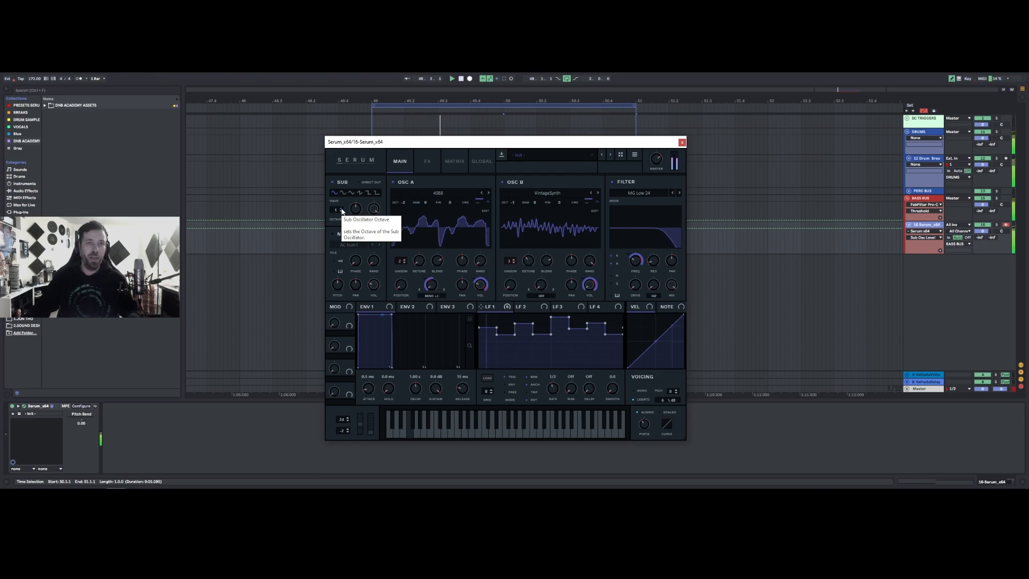
{"action": "mouse_move", "coordinate": [370, 221]}
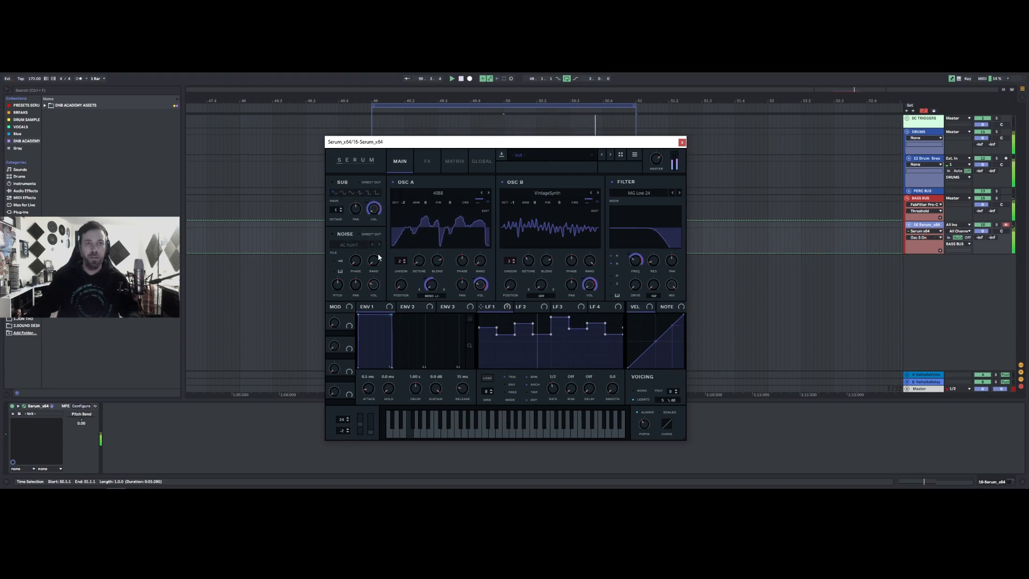
Step: Change oscillator B's wavetable position and close the synth window
{"action": "left_click_drag", "start_coordinate": [510, 284], "coordinate": [509, 259]}
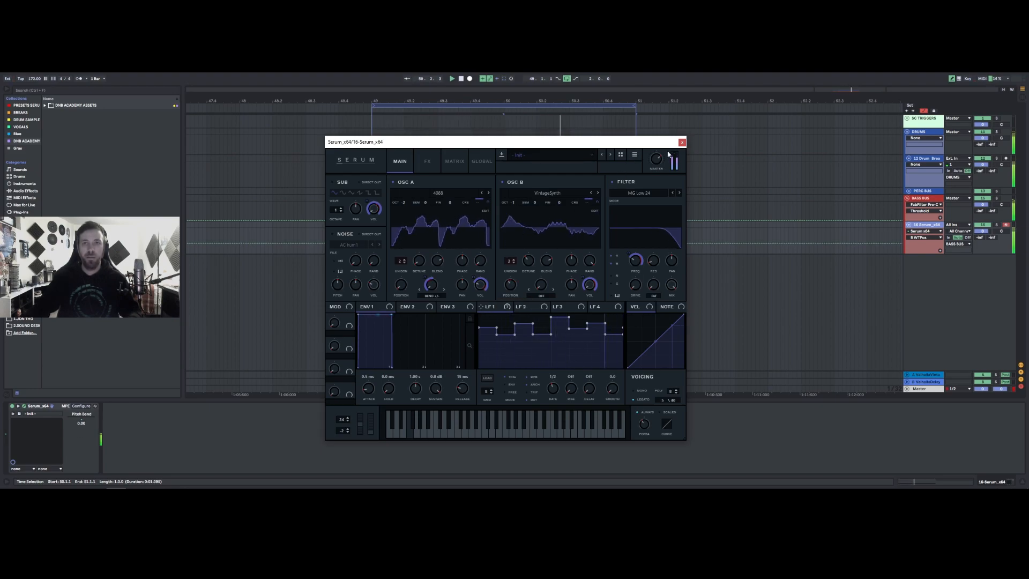
{"action": "left_click", "coordinate": [681, 142]}
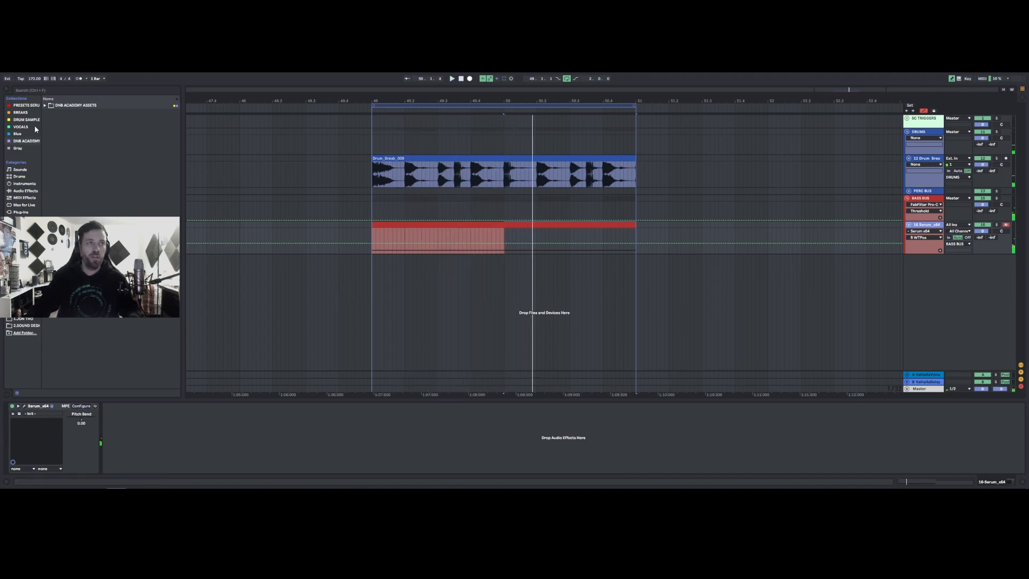
Step: Search the browser for "auto" and add an Auto Filter after Serum on the bass track
{"action": "left_click", "coordinate": [30, 91]}
{"action": "type", "text": "auto"}
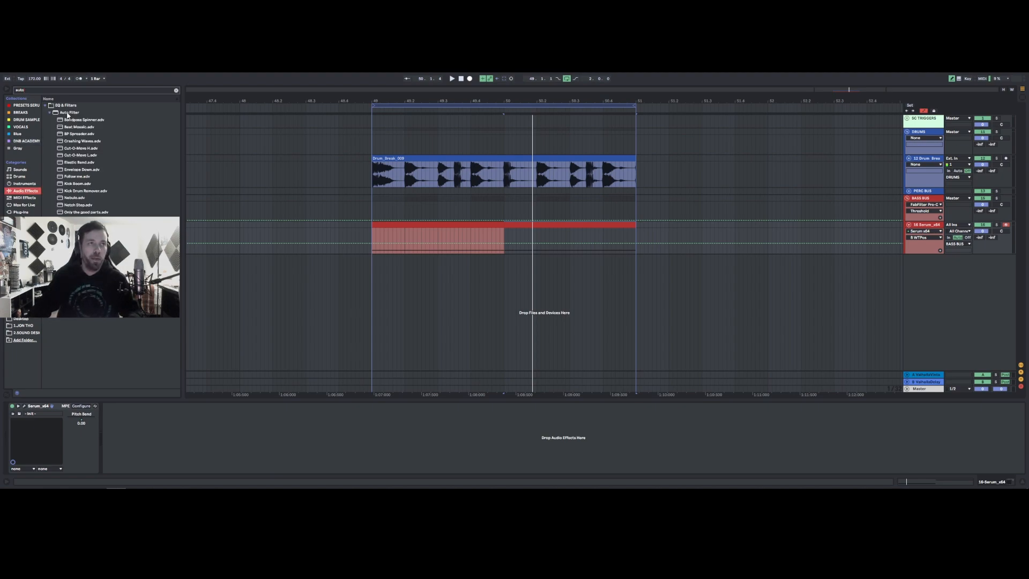
{"action": "left_click", "coordinate": [66, 113]}
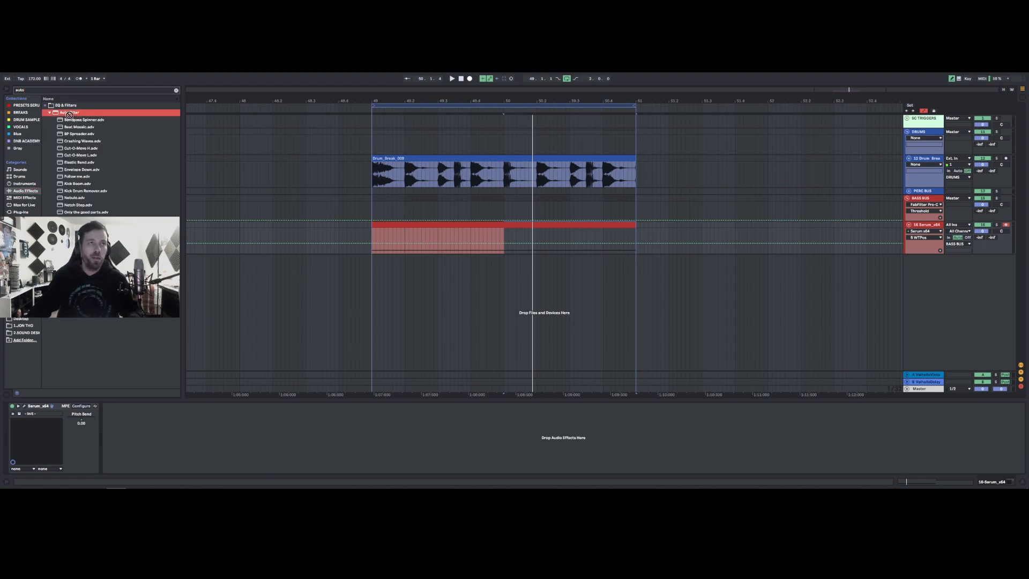
{"action": "left_click_drag", "start_coordinate": [204, 432], "coordinate": [204, 431]}
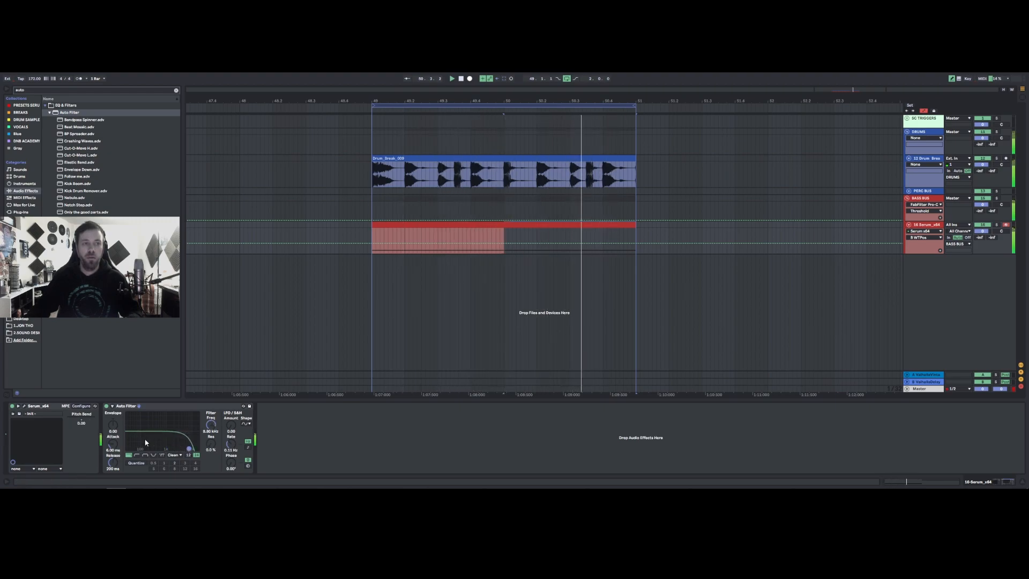
Step: Reopen Serum, audition other wavetables in oscillator B, choose SubBass_1, and adjust its wavetable position
{"action": "left_click", "coordinate": [20, 408]}
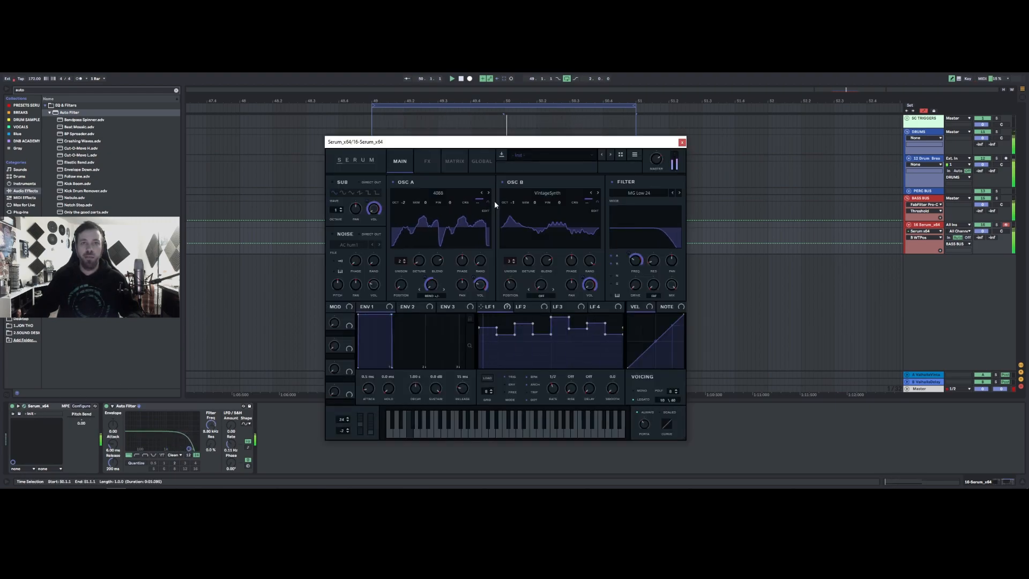
{"action": "left_click", "coordinate": [591, 194]}
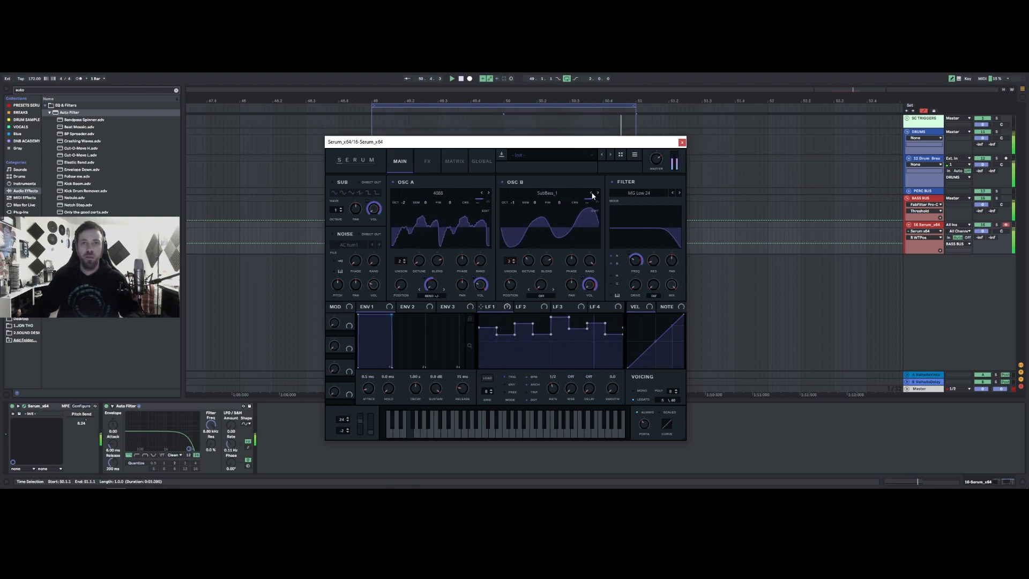
{"action": "left_click", "coordinate": [591, 194]}
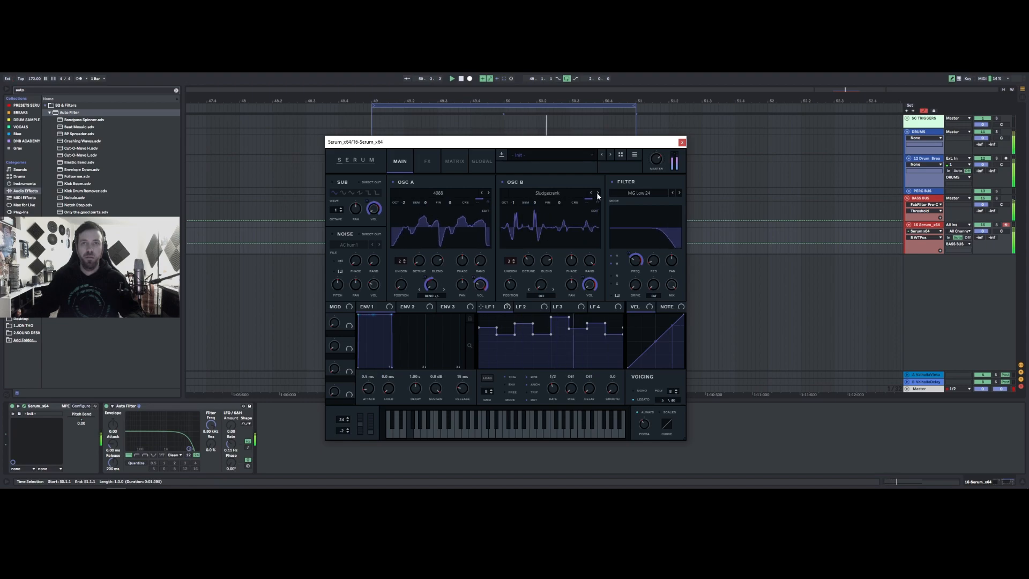
{"action": "left_click", "coordinate": [598, 194]}
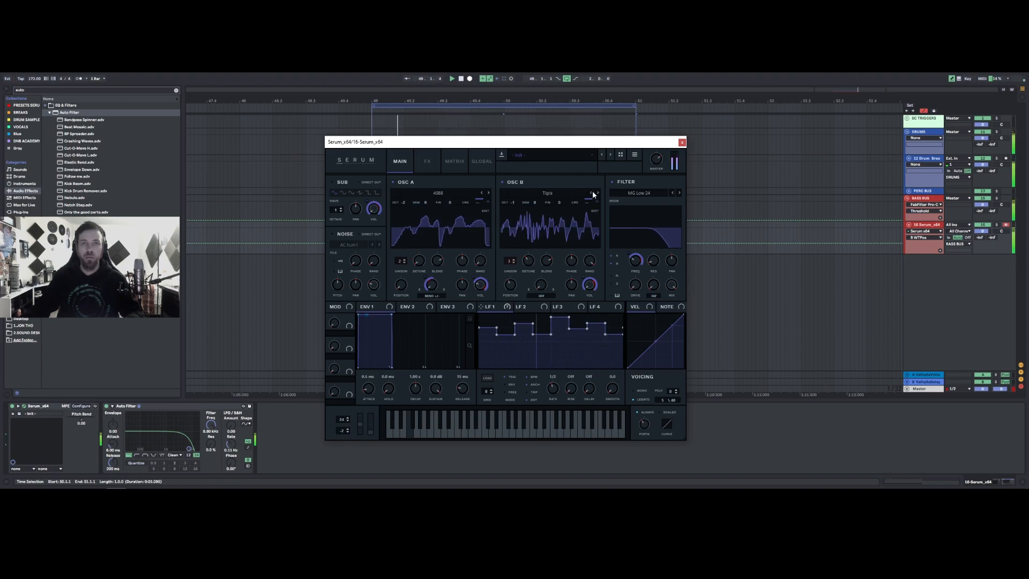
{"action": "left_click", "coordinate": [592, 194]}
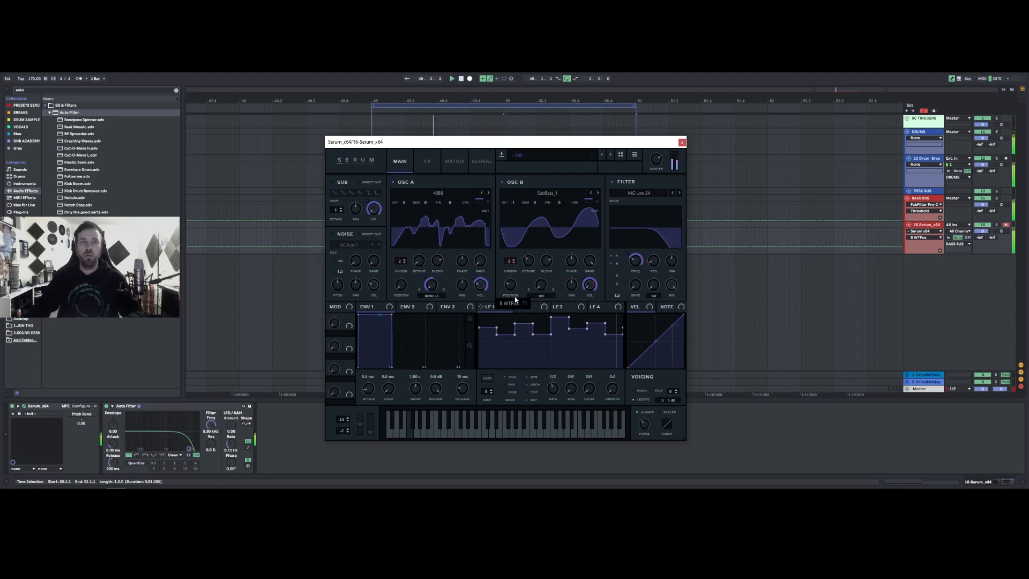
Step: Readjust the Reverb's mix and decay and switch its type to Plate
{"action": "left_click", "coordinate": [429, 166]}
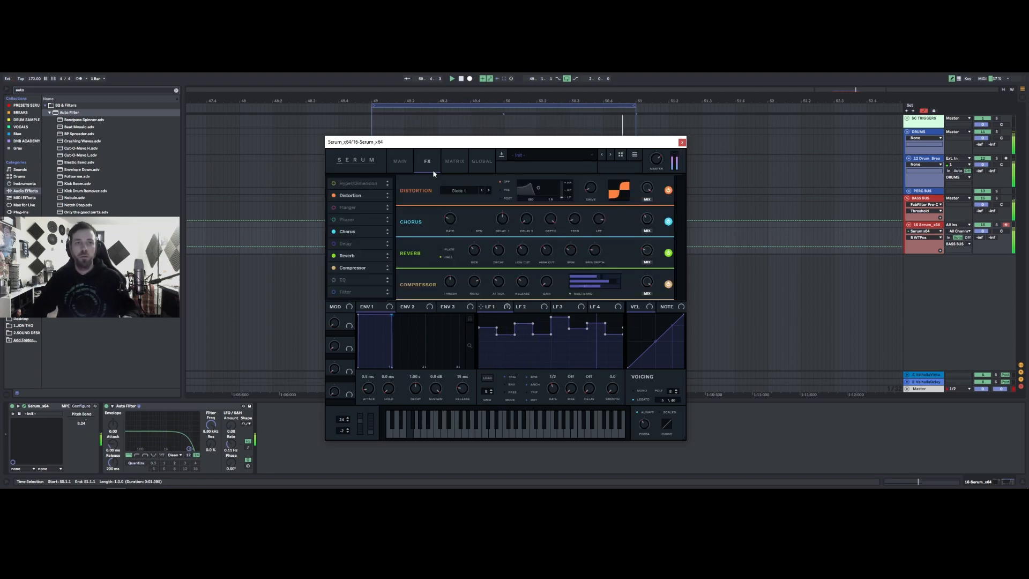
{"action": "mouse_move", "coordinate": [643, 253]}
{"action": "left_mouse_down"}
{"action": "mouse_move", "coordinate": [643, 242]}
{"action": "mouse_move", "coordinate": [645, 257]}
{"action": "left_mouse_up"}
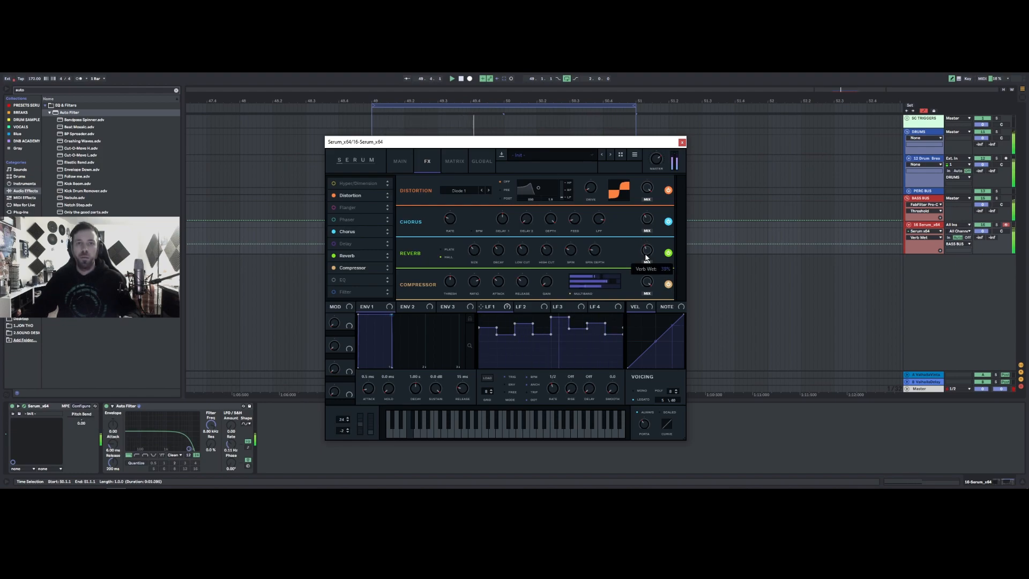
{"action": "left_click_drag", "start_coordinate": [473, 254], "coordinate": [492, 275]}
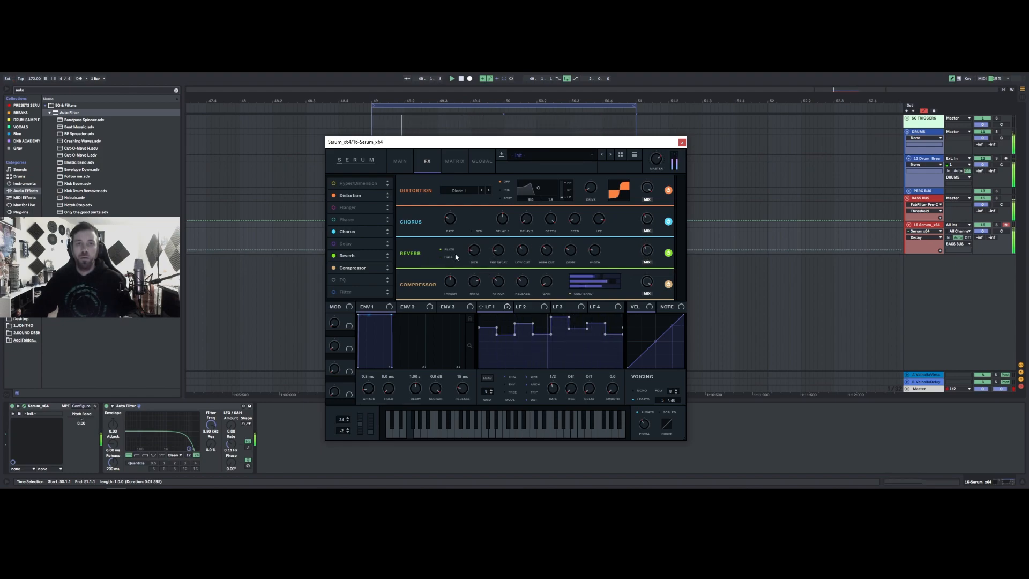
Step: Adjust the Reverb's pre-delay and the drive amount of the Distortion effect in Serum
{"action": "left_click", "coordinate": [498, 254]}
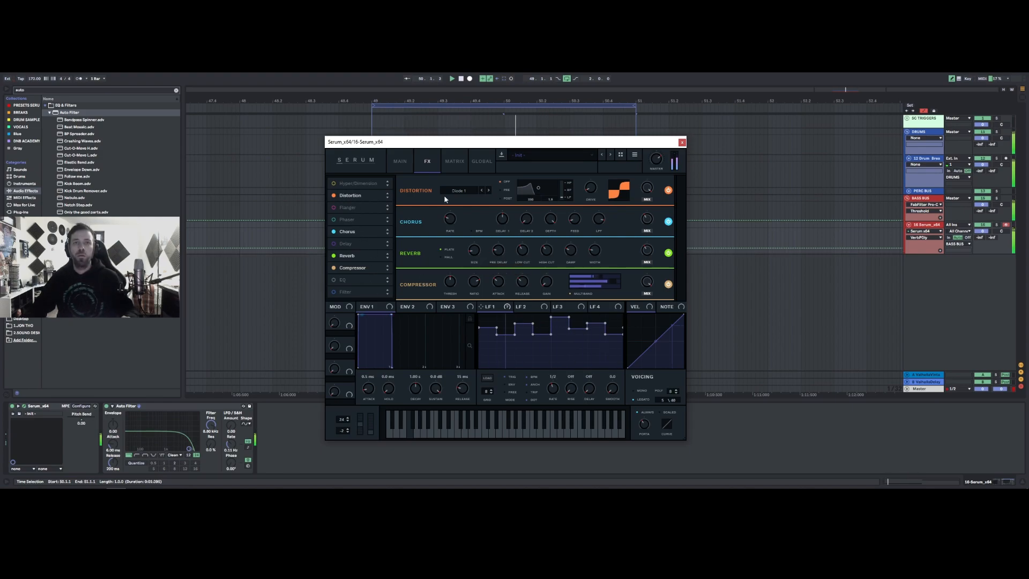
{"action": "mouse_move", "coordinate": [593, 193]}
{"action": "left_mouse_down"}
{"action": "mouse_move", "coordinate": [593, 179]}
{"action": "mouse_move", "coordinate": [587, 199]}
{"action": "left_mouse_up"}
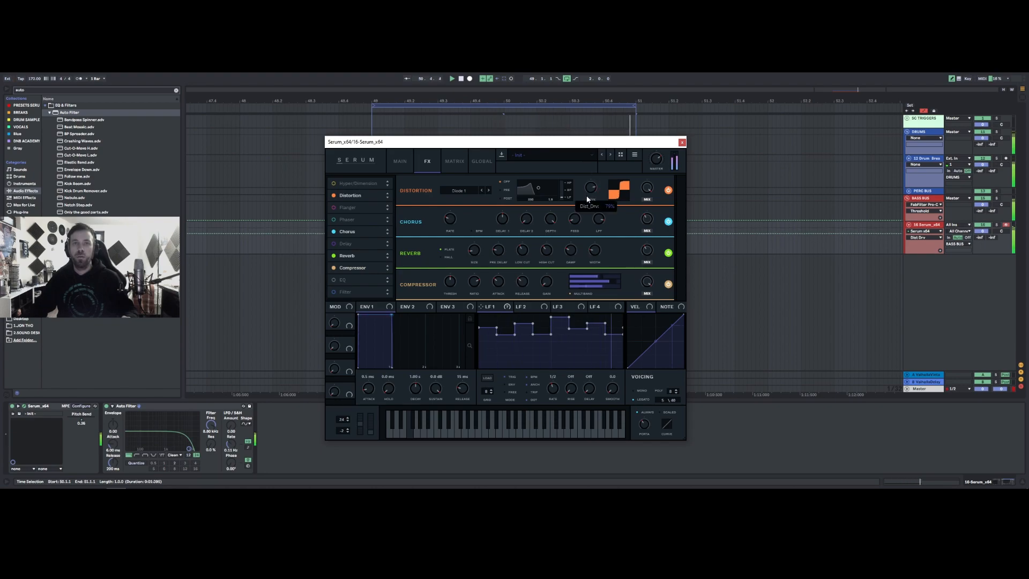
Step: Return to Serum's oscillators, adjust oscillator B's detune and unison voice count, and tweak the portamento
{"action": "left_click", "coordinate": [403, 161]}
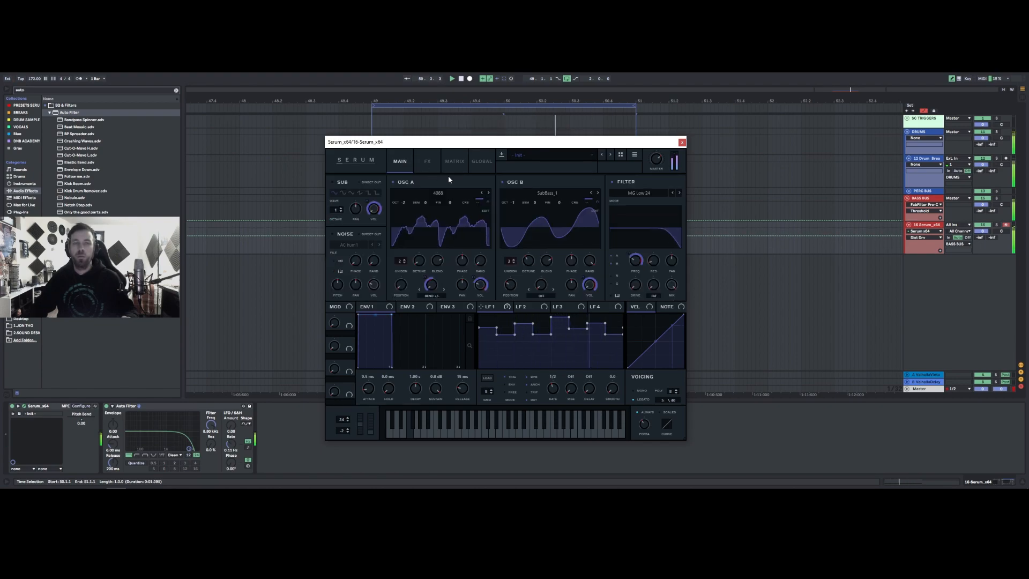
{"action": "left_click", "coordinate": [528, 262]}
{"action": "left_click_drag", "start_coordinate": [509, 261], "coordinate": [509, 164]}
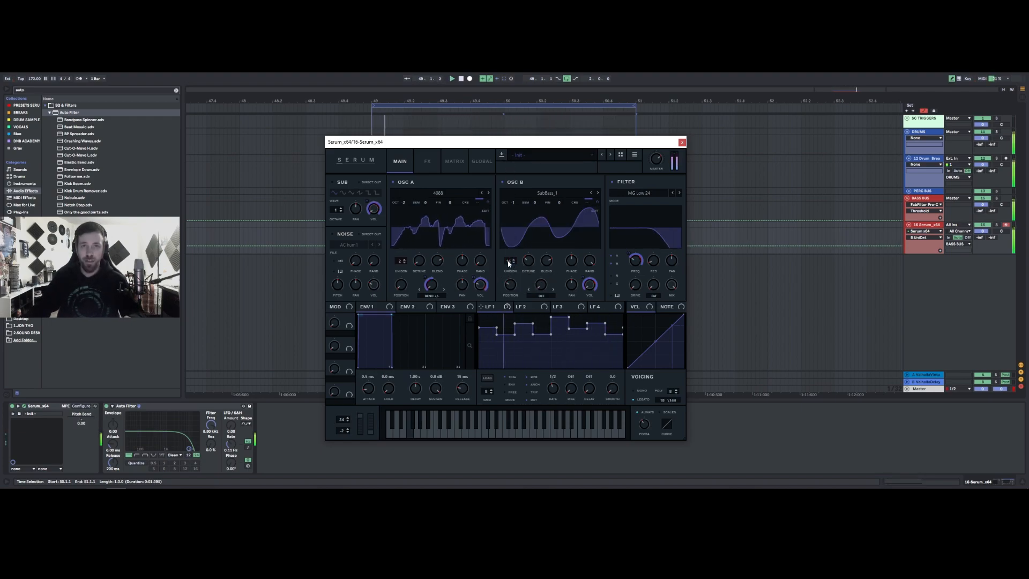
{"action": "left_click_drag", "start_coordinate": [508, 262], "coordinate": [508, 315]}
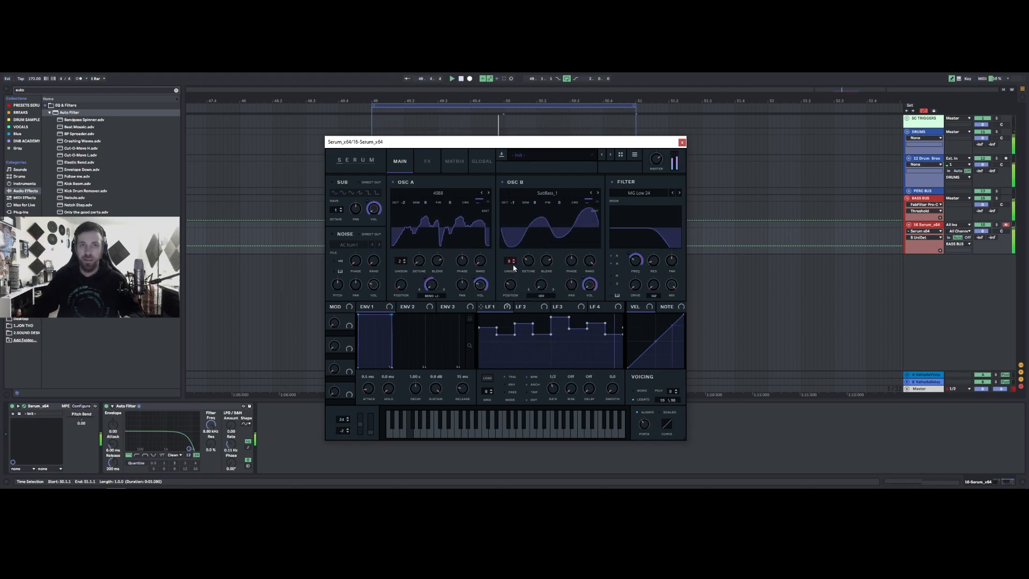
{"action": "left_click_drag", "start_coordinate": [644, 426], "coordinate": [645, 423]}
Step: Raise the Auto Filter's frequency and fine-tune the cutoff of Serum's MG Low 24 filter, stopping playback when done
{"action": "left_click", "coordinate": [636, 267]}
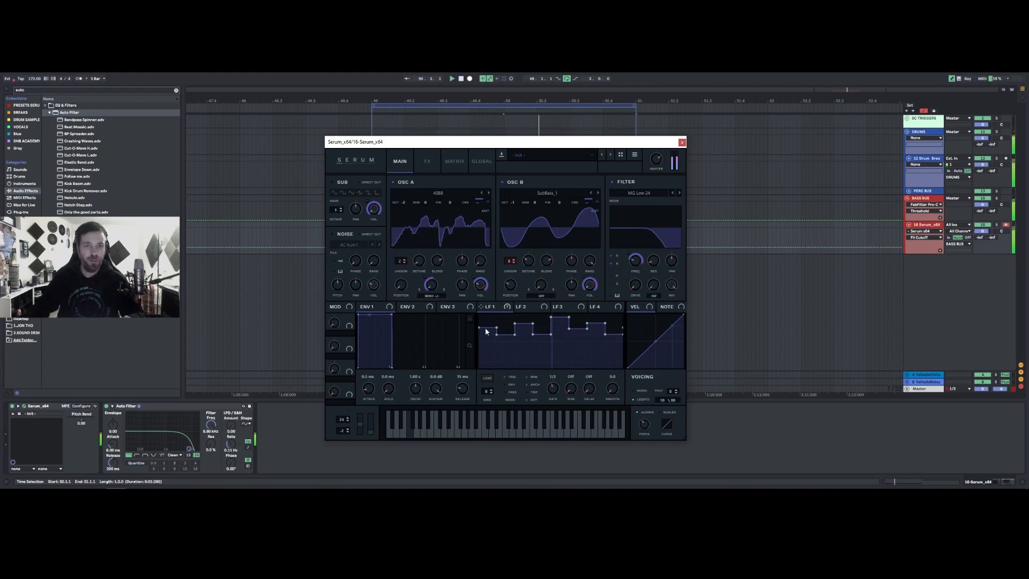
{"action": "left_click", "coordinate": [681, 142]}
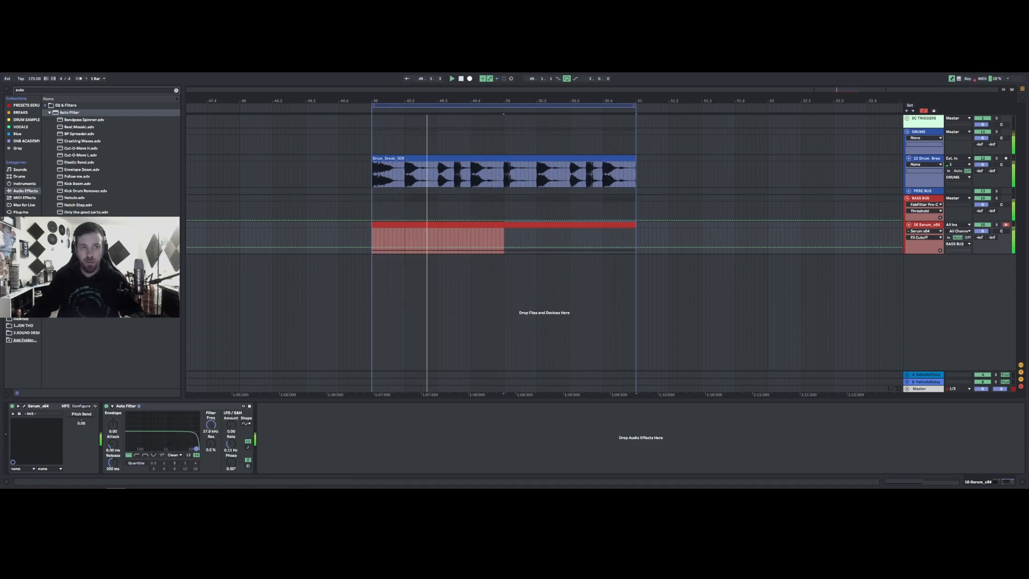
{"action": "left_click", "coordinate": [24, 406]}
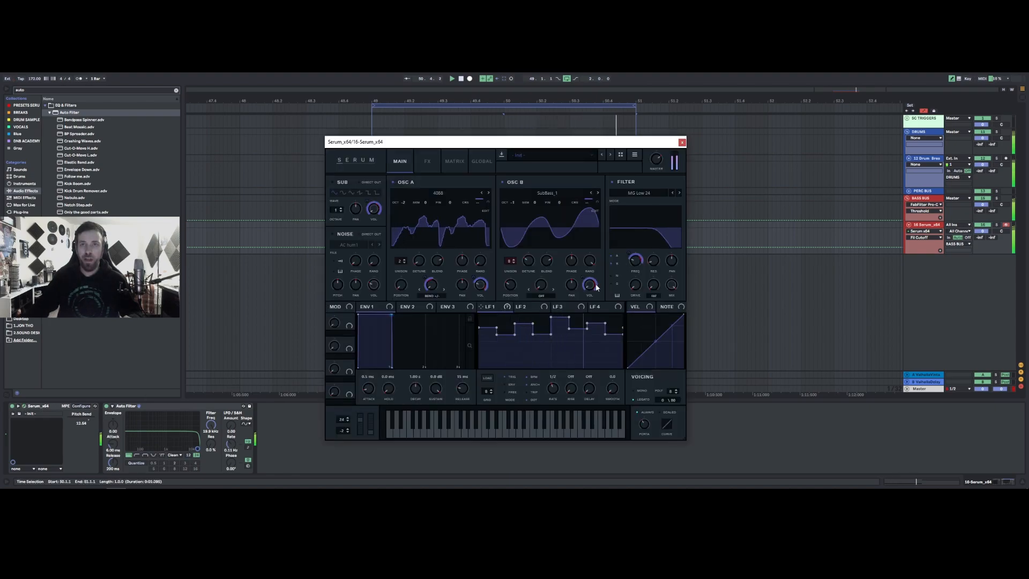
{"action": "mouse_move", "coordinate": [636, 268]}
{"action": "left_mouse_down"}
{"action": "mouse_move", "coordinate": [629, 295]}
{"action": "mouse_move", "coordinate": [628, 233]}
{"action": "mouse_move", "coordinate": [635, 291]}
{"action": "mouse_move", "coordinate": [635, 269]}
{"action": "left_mouse_up"}
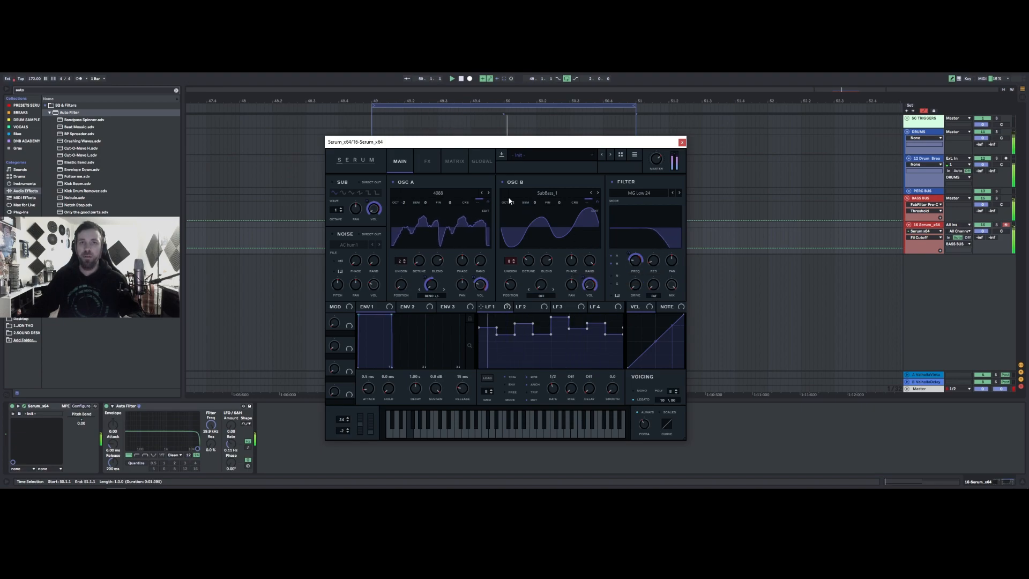
{"action": "key", "text": "space"}
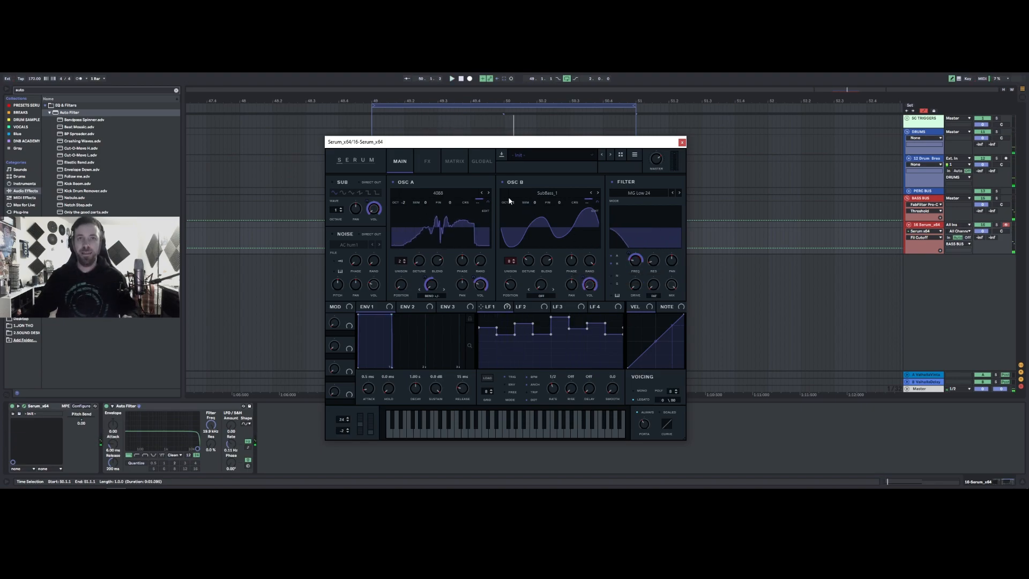